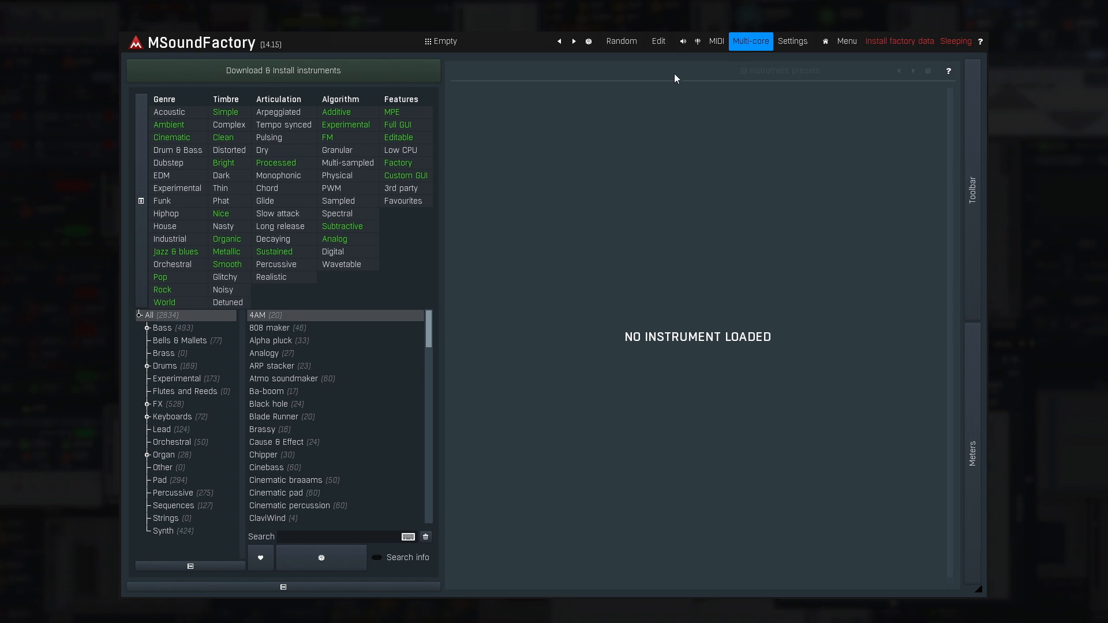
Step: Enter edit mode, open Modulator 1 and switch it through Envelope to Random mode
{"action": "left_click", "coordinate": [658, 41]}
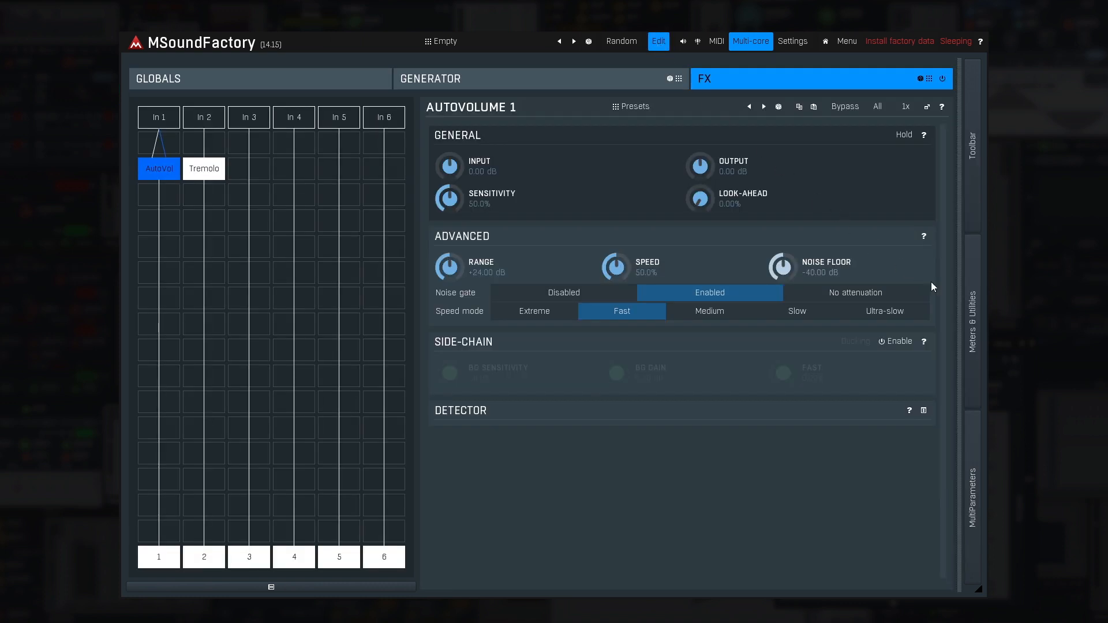
{"action": "left_click", "coordinate": [973, 317]}
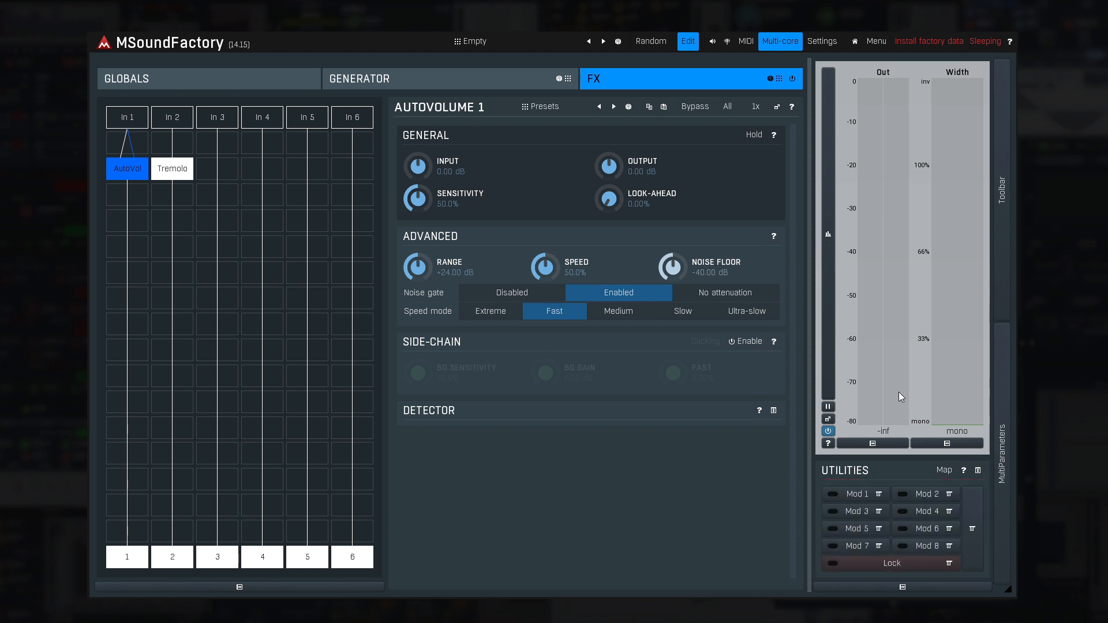
{"action": "left_click", "coordinate": [855, 496]}
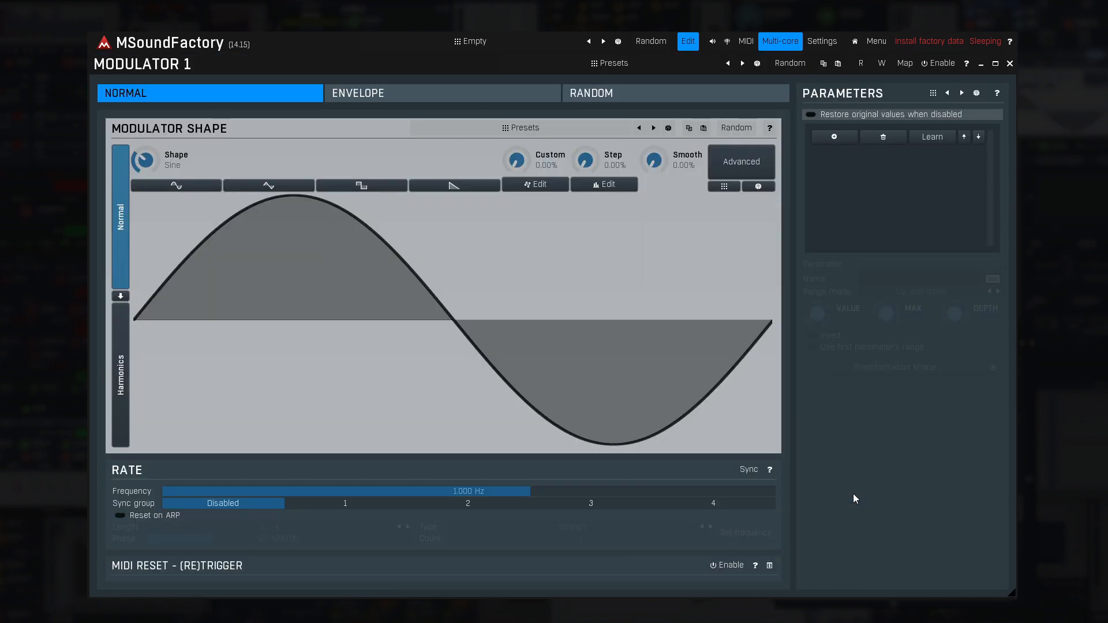
{"action": "left_click", "coordinate": [473, 97]}
{"action": "left_click", "coordinate": [656, 94]}
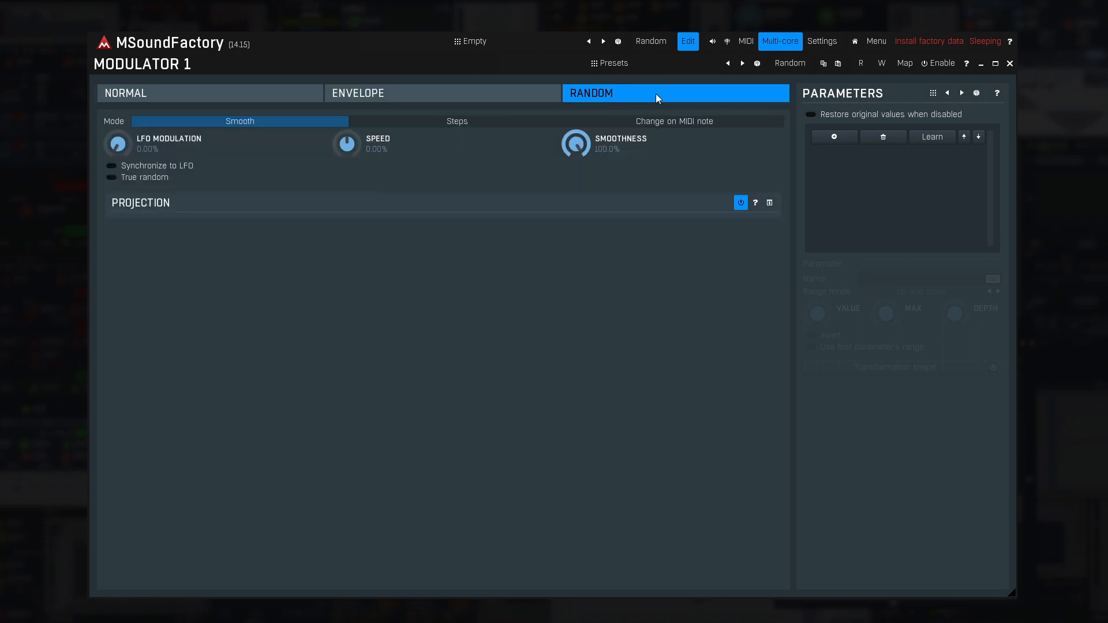
Step: Browse the global parameters, add Global pitch - Octaves as Modulator 1's target, and close the modulator
{"action": "left_click", "coordinate": [829, 140]}
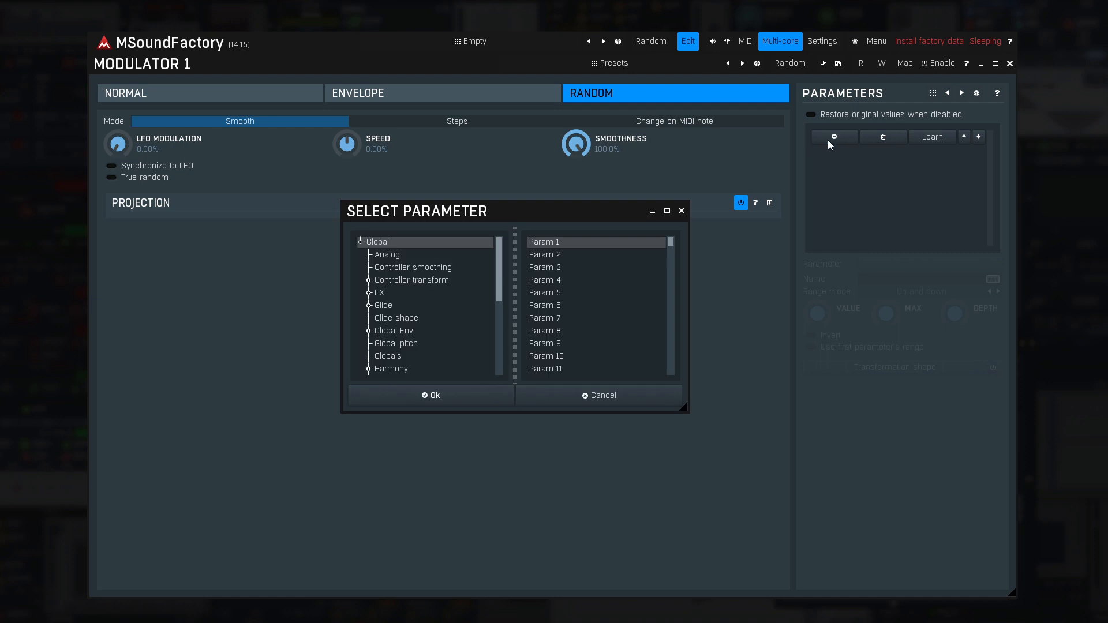
{"action": "left_click", "coordinate": [400, 255]}
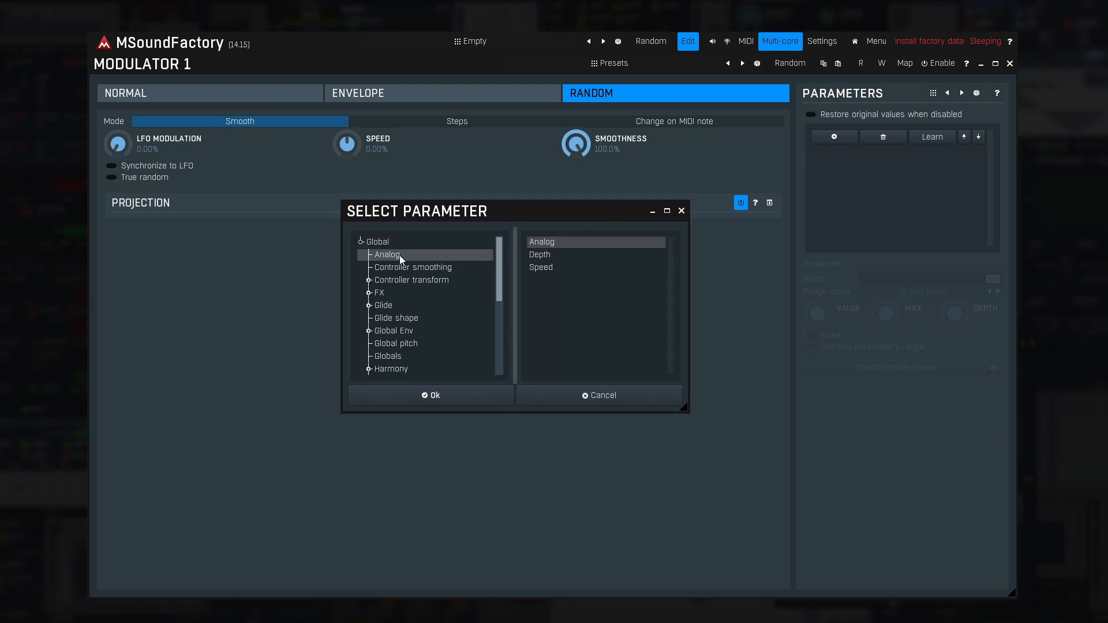
{"action": "left_click", "coordinate": [405, 269]}
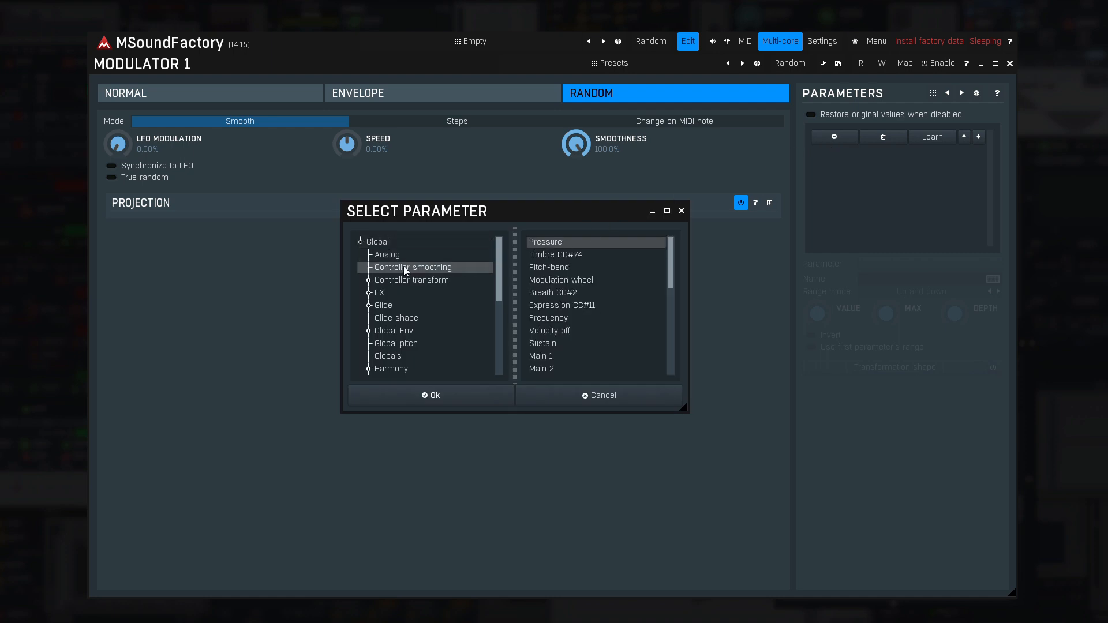
{"action": "left_click", "coordinate": [396, 318]}
{"action": "left_click", "coordinate": [399, 343]}
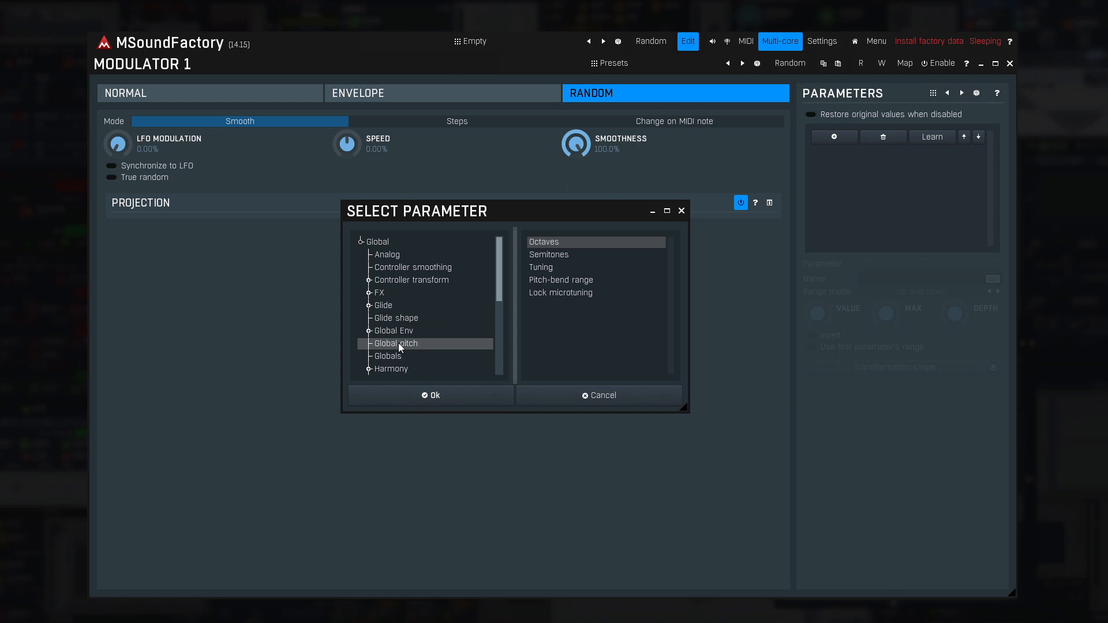
{"action": "left_click", "coordinate": [427, 396]}
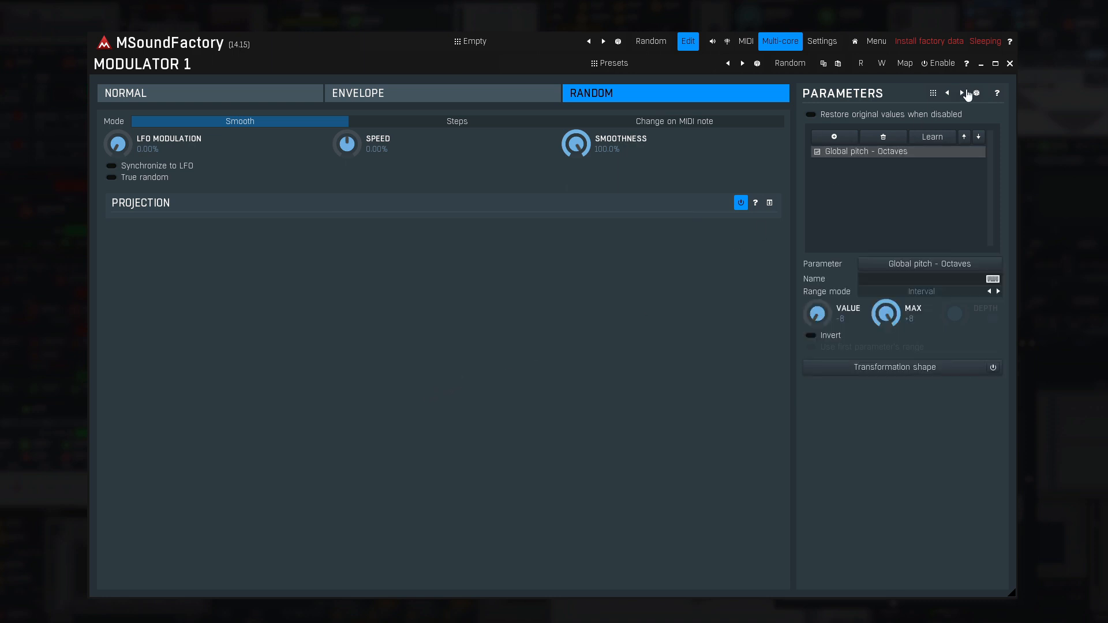
{"action": "left_click", "coordinate": [1011, 63]}
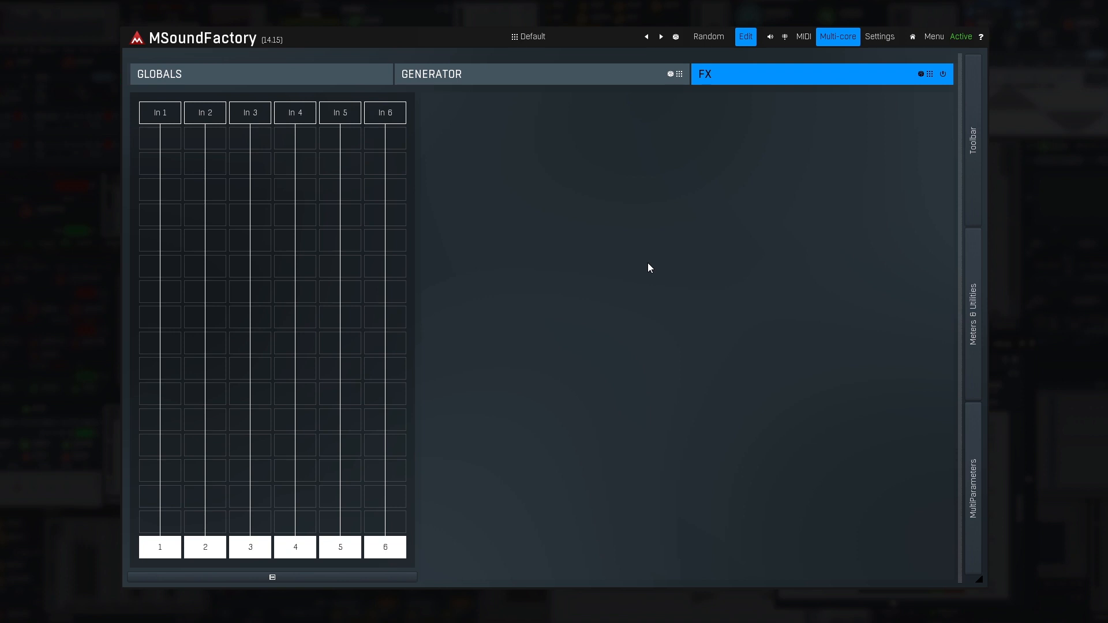
Step: Add an Oscillator module to the first slot of the generator grid
{"action": "left_click", "coordinate": [541, 83]}
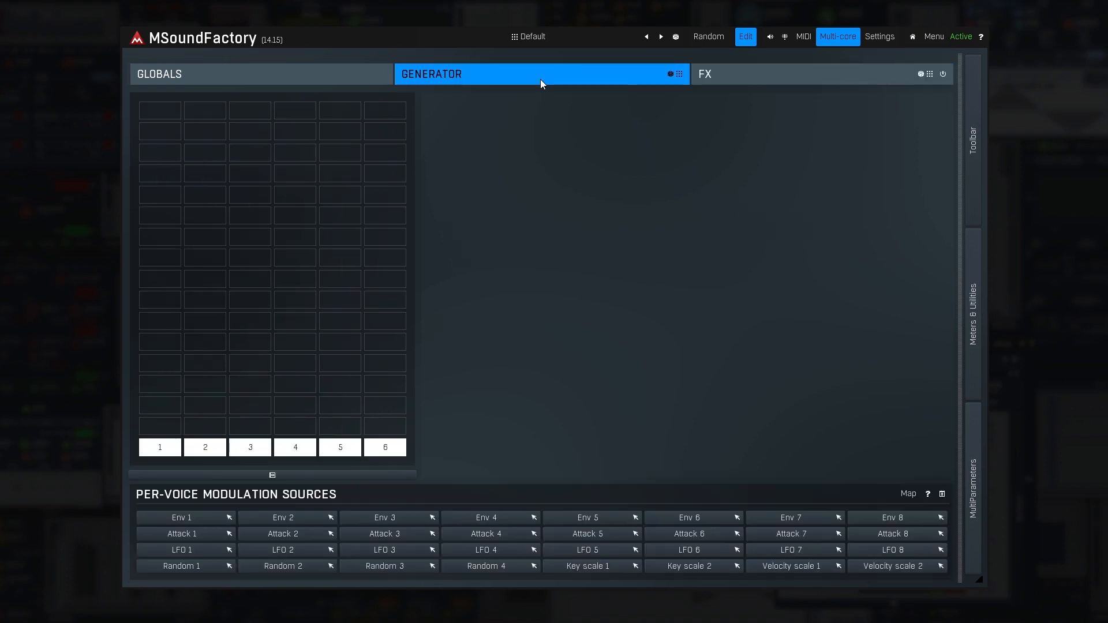
{"action": "left_click", "coordinate": [164, 113]}
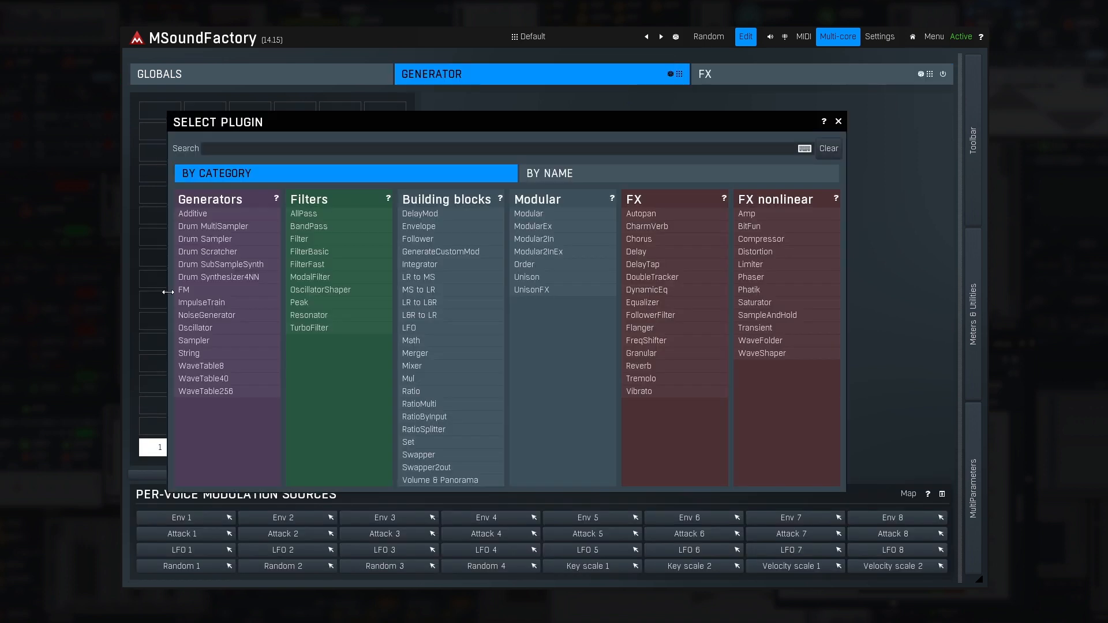
{"action": "left_click", "coordinate": [197, 328]}
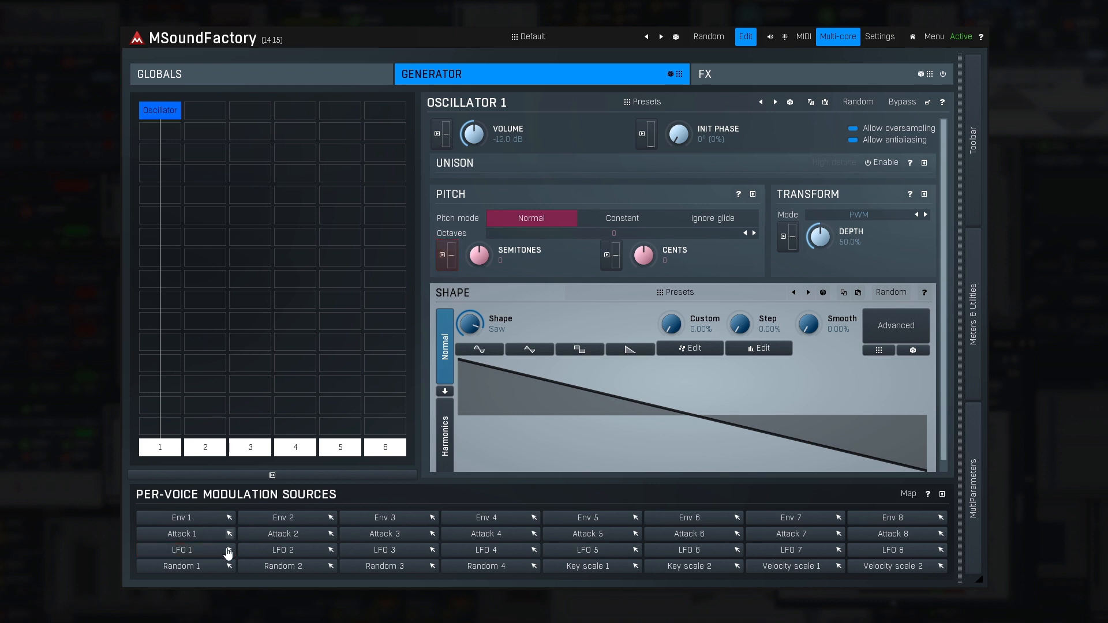
Step: Assign LFO 1 to the oscillator's Semitones, then open that modulation's settings and view the available modulation sources
{"action": "left_click_drag", "start_coordinate": [229, 552], "coordinate": [444, 265]}
{"action": "left_click", "coordinate": [442, 262]}
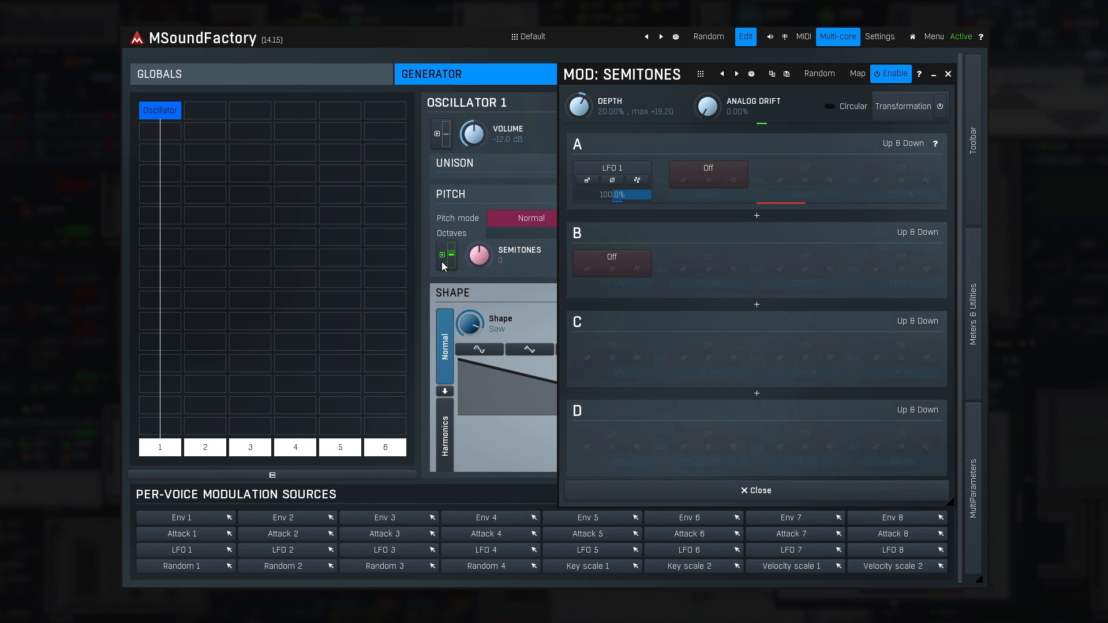
{"action": "left_click", "coordinate": [610, 171]}
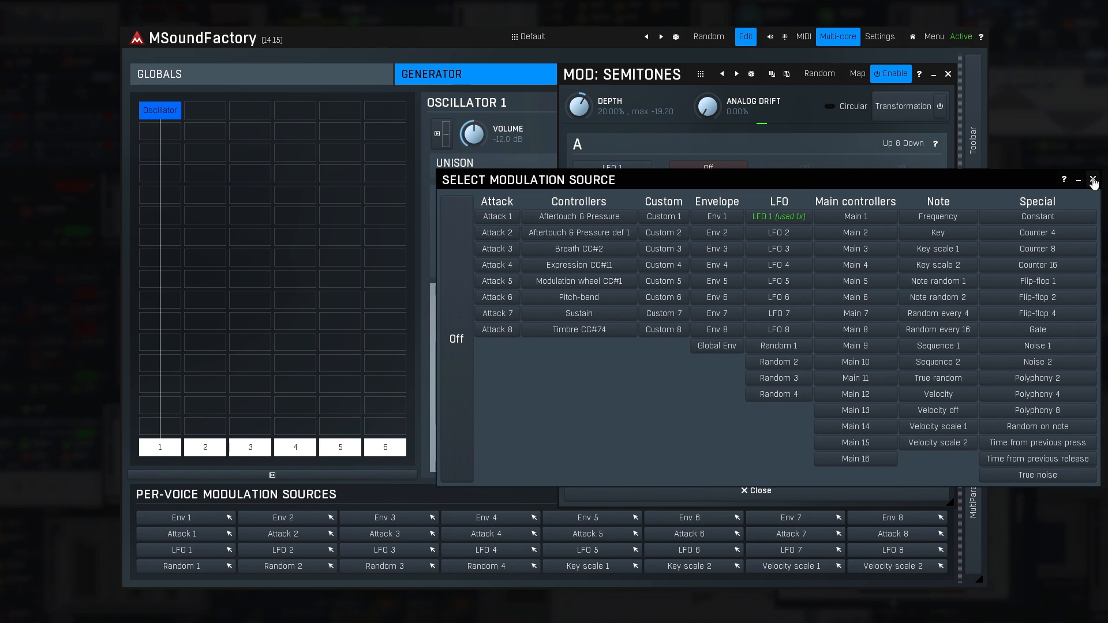
{"action": "left_click", "coordinate": [1093, 181]}
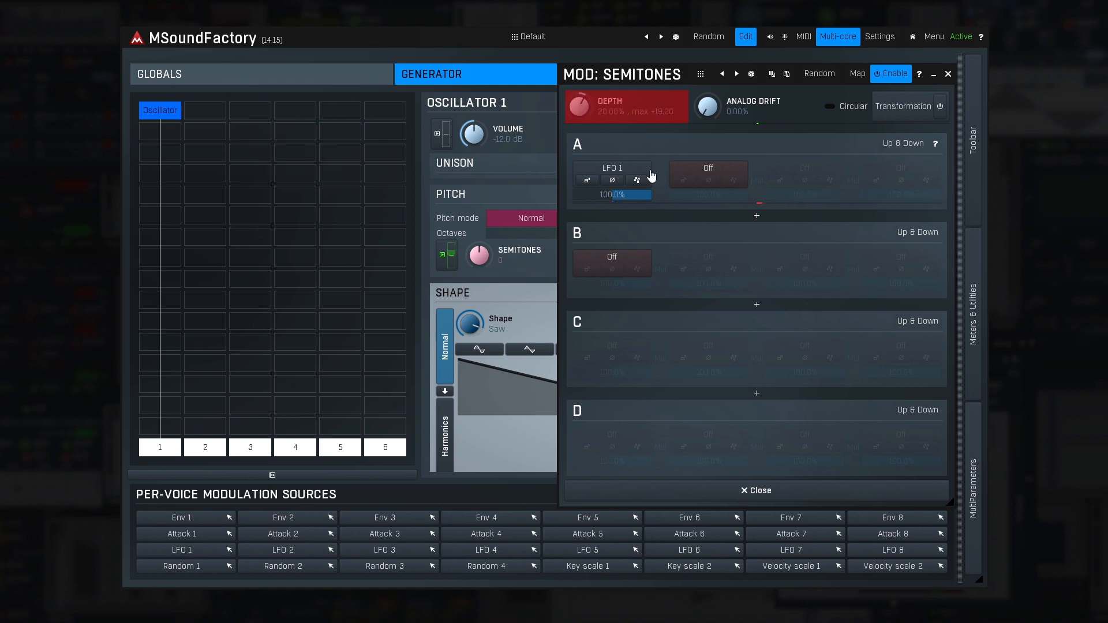
Step: Adjust the Semitones modulation depth to 17.60%, then raise it to 21.60% and reopen the modulation settings
{"action": "mouse_move", "coordinate": [579, 106]}
{"action": "left_mouse_down"}
{"action": "mouse_move", "coordinate": [579, 70]}
{"action": "mouse_move", "coordinate": [579, 194]}
{"action": "mouse_move", "coordinate": [579, 107]}
{"action": "left_mouse_up"}
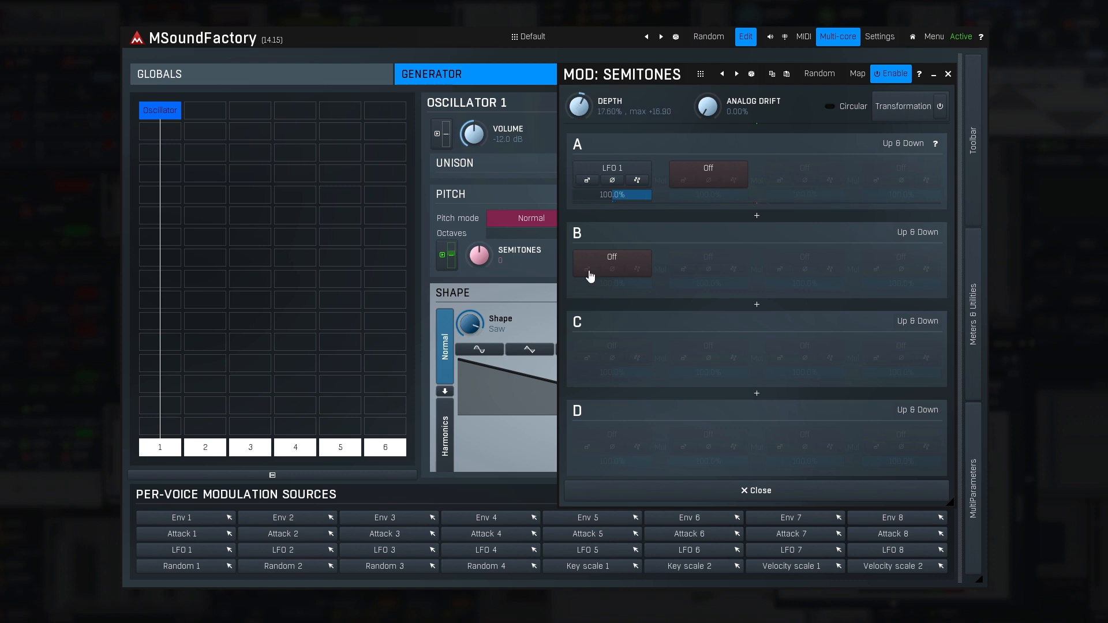
{"action": "left_click", "coordinate": [596, 494]}
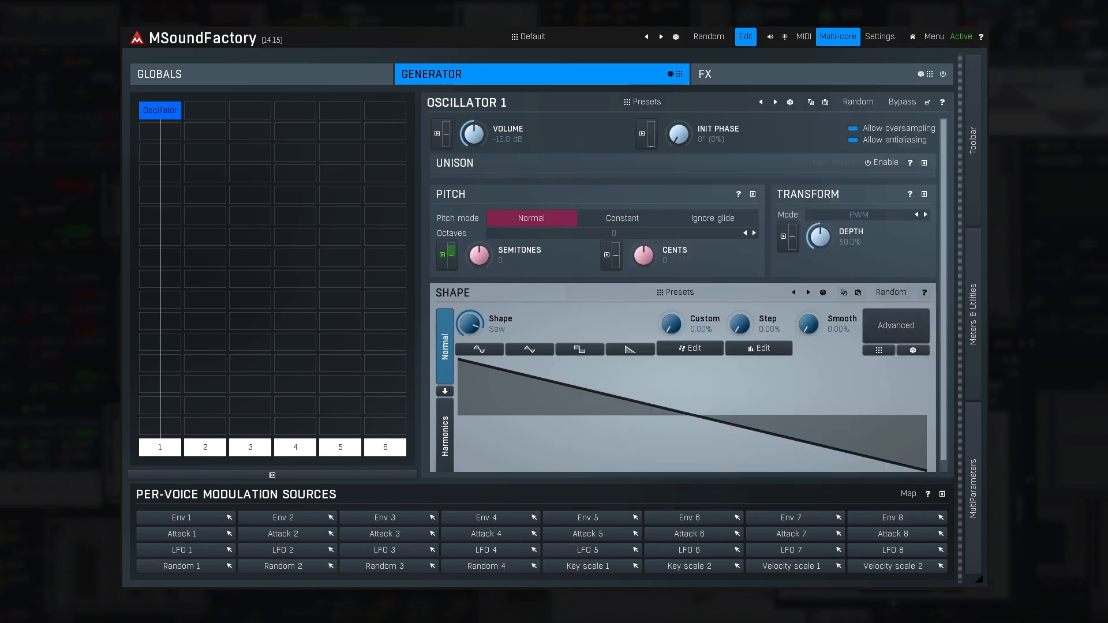
{"action": "left_click_drag", "start_coordinate": [451, 256], "coordinate": [452, 243]}
{"action": "left_click_drag", "start_coordinate": [452, 266], "coordinate": [453, 250]}
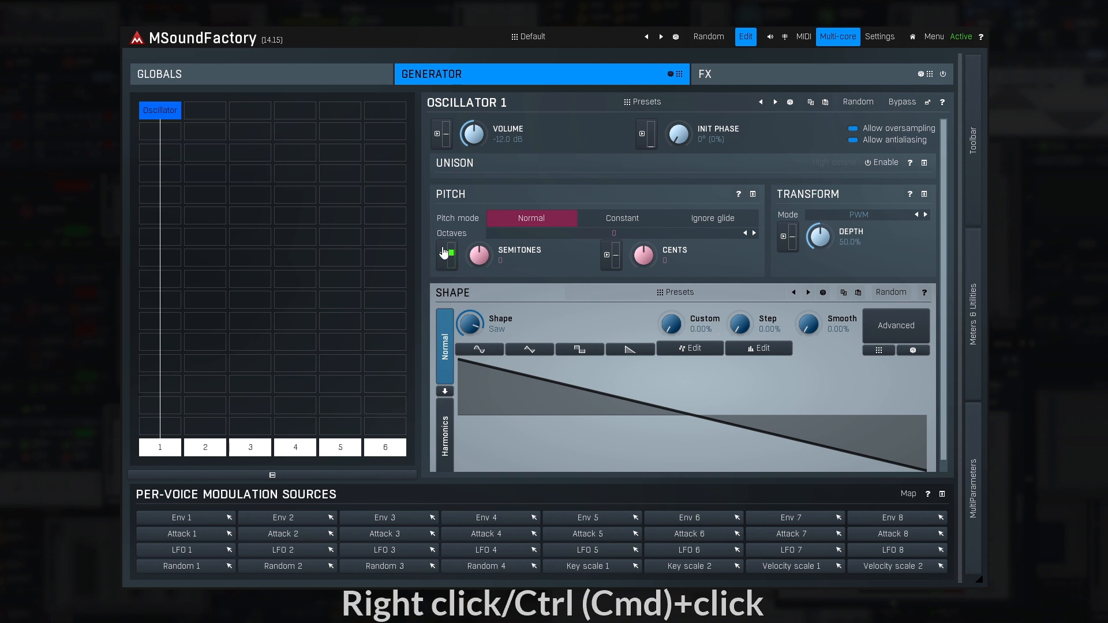
{"action": "left_click", "coordinate": [444, 253]}
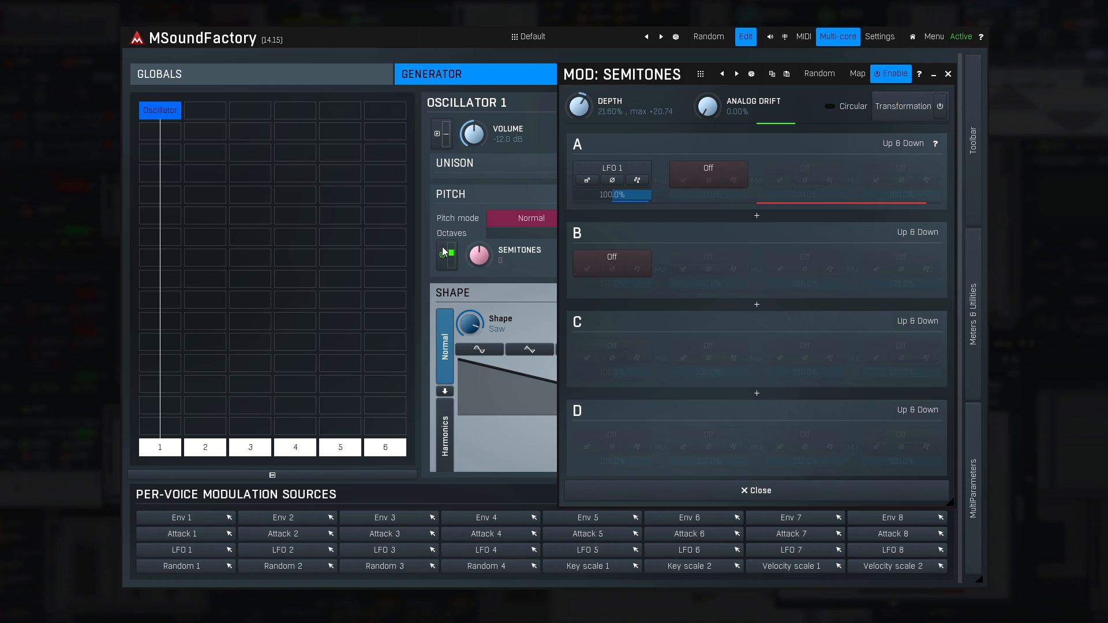
Step: Disable the Semitones modulation and enable it again
{"action": "left_click", "coordinate": [893, 75]}
{"action": "left_click", "coordinate": [893, 75]}
{"action": "left_click", "coordinate": [893, 75]}
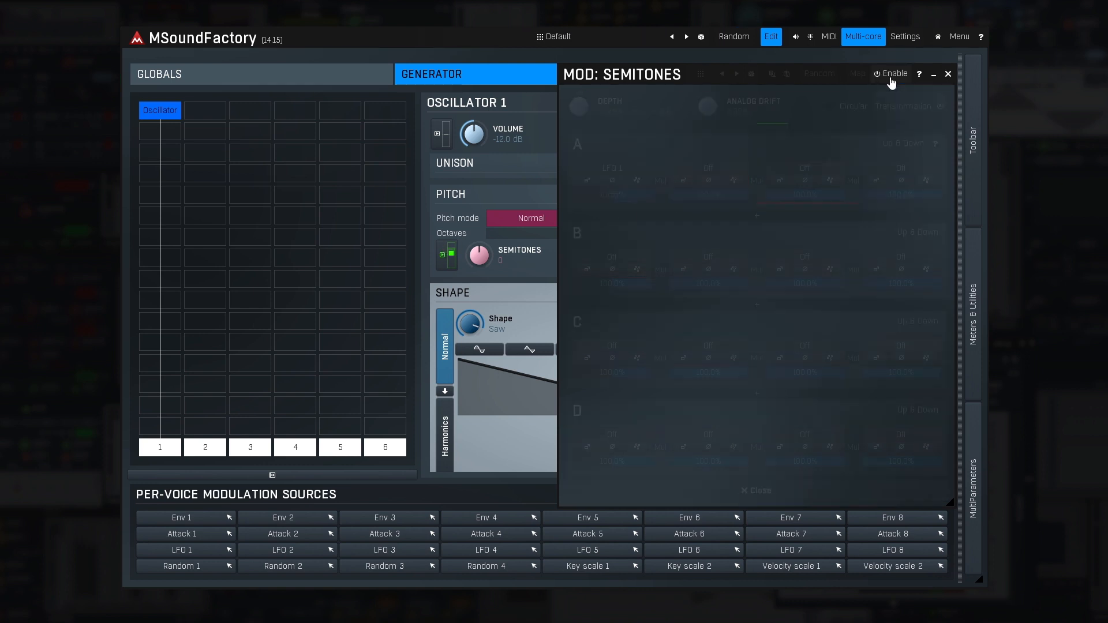
{"action": "left_click", "coordinate": [893, 75]}
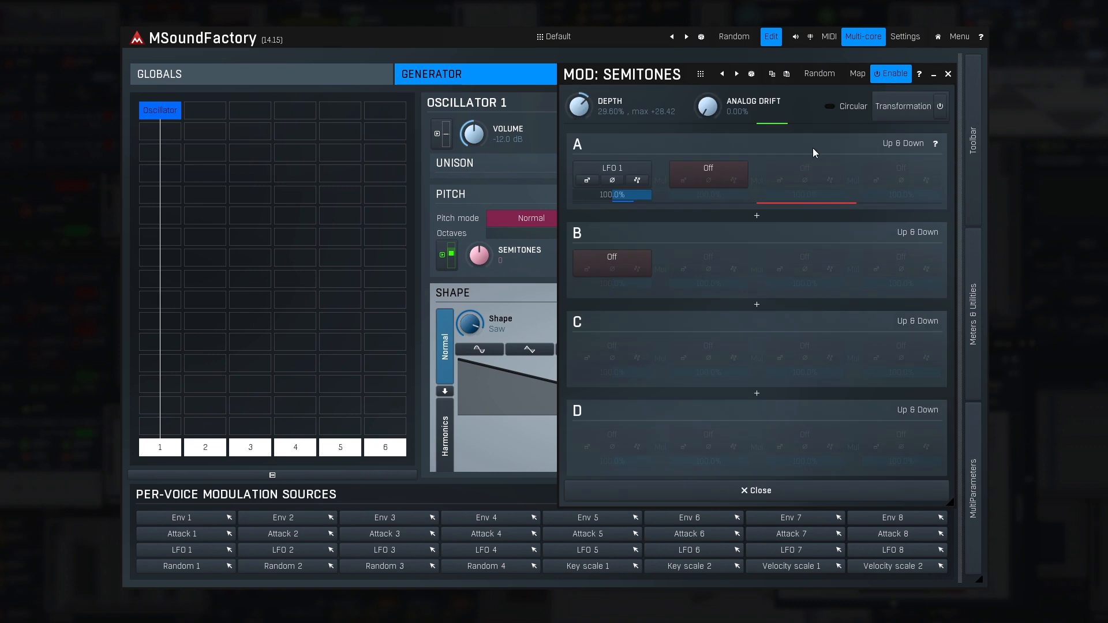
Step: Add Env 1 as a second Semitones modulation source and set its attack time to 5000 ms
{"action": "left_click_drag", "start_coordinate": [229, 523], "coordinate": [443, 261]}
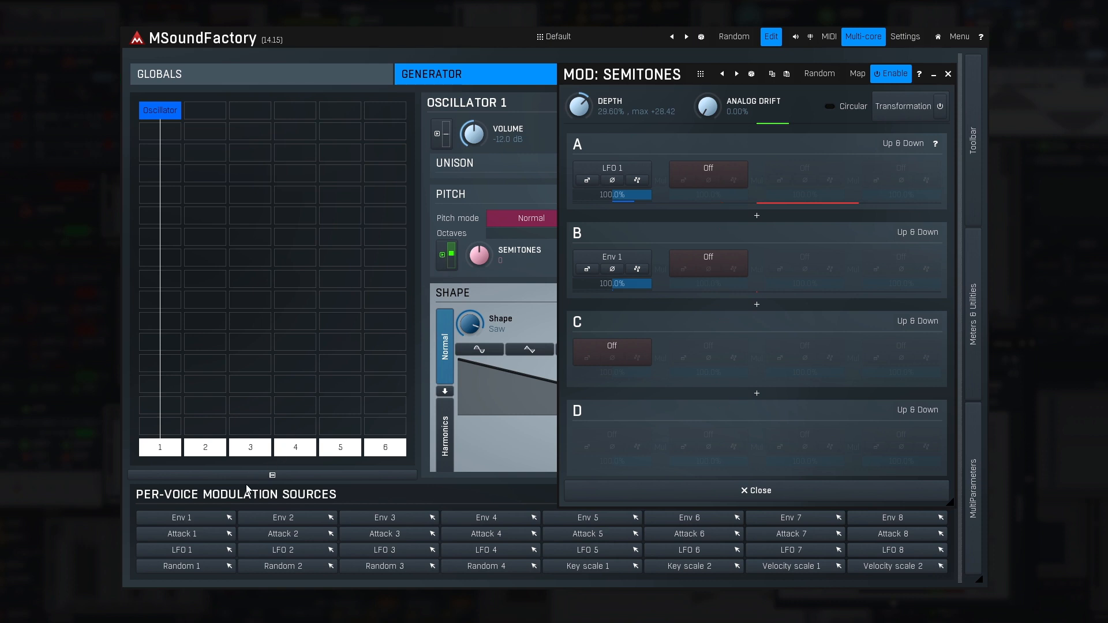
{"action": "left_click", "coordinate": [215, 520]}
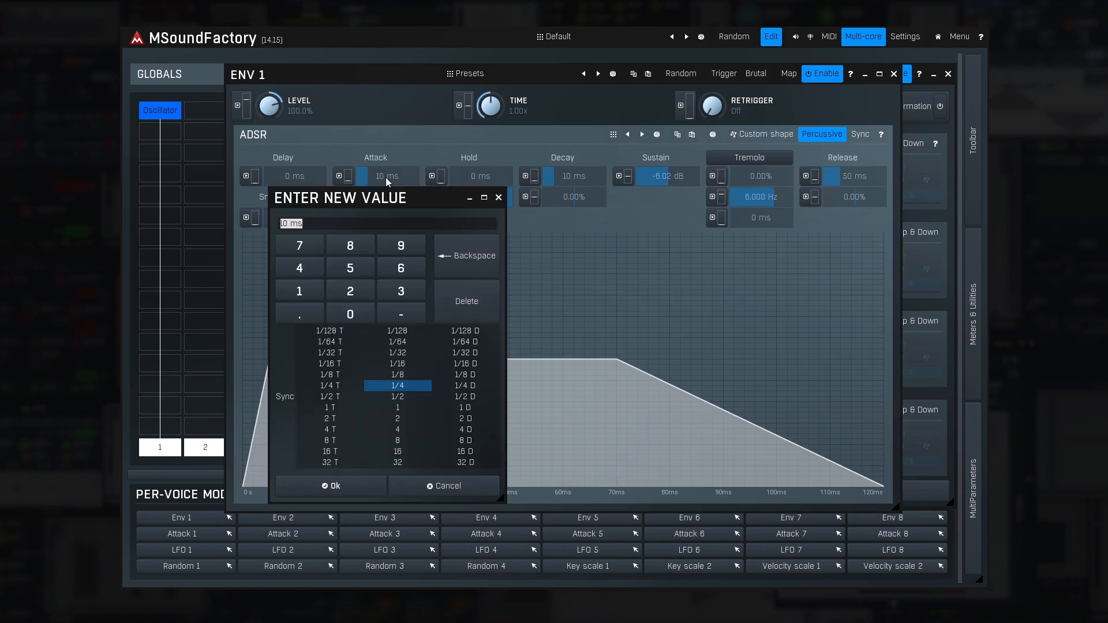
{"action": "type", "text": "5000"}
{"action": "key", "text": "Return"}
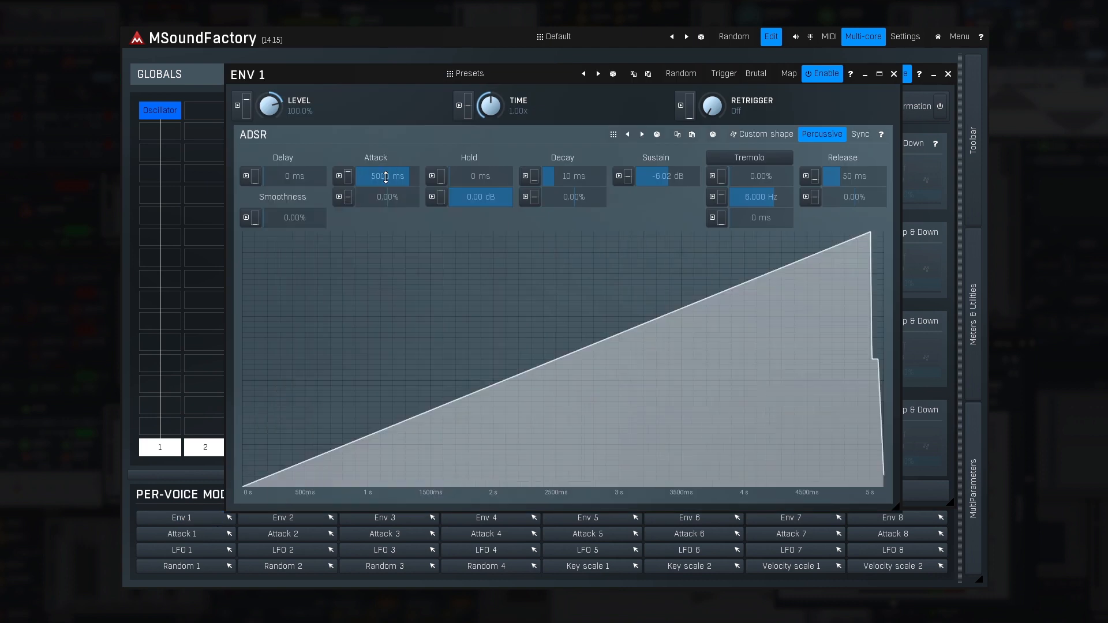
{"action": "left_click", "coordinate": [894, 74]}
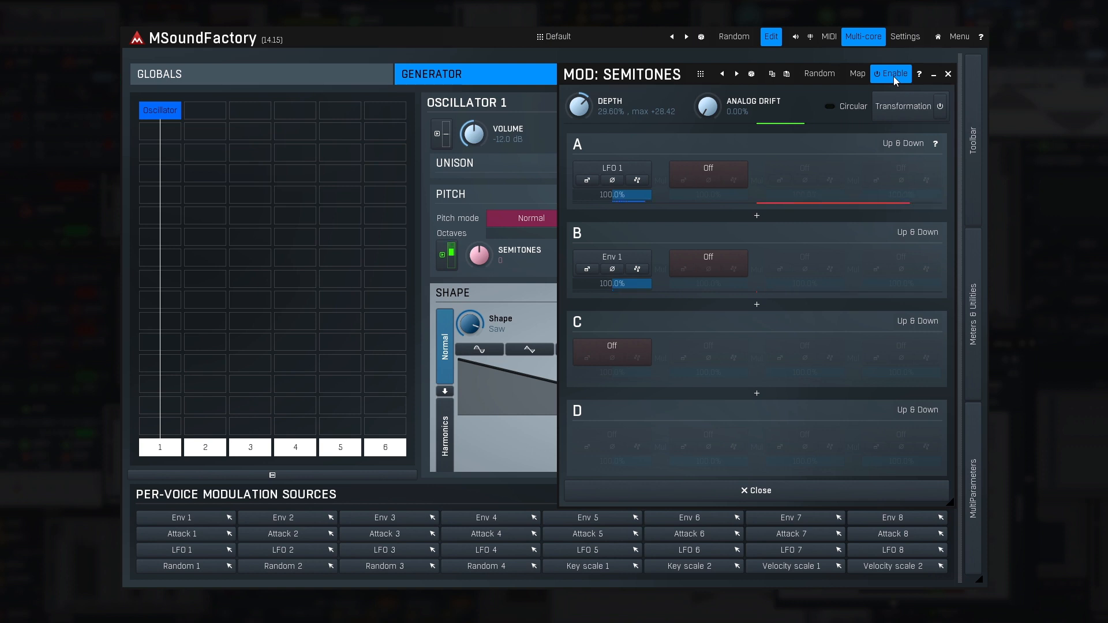
Step: Set LFO 1's amount to 10.8% and move Env 1 from section B into section A beside LFO 1
{"action": "left_click_drag", "start_coordinate": [638, 198], "coordinate": [617, 199]}
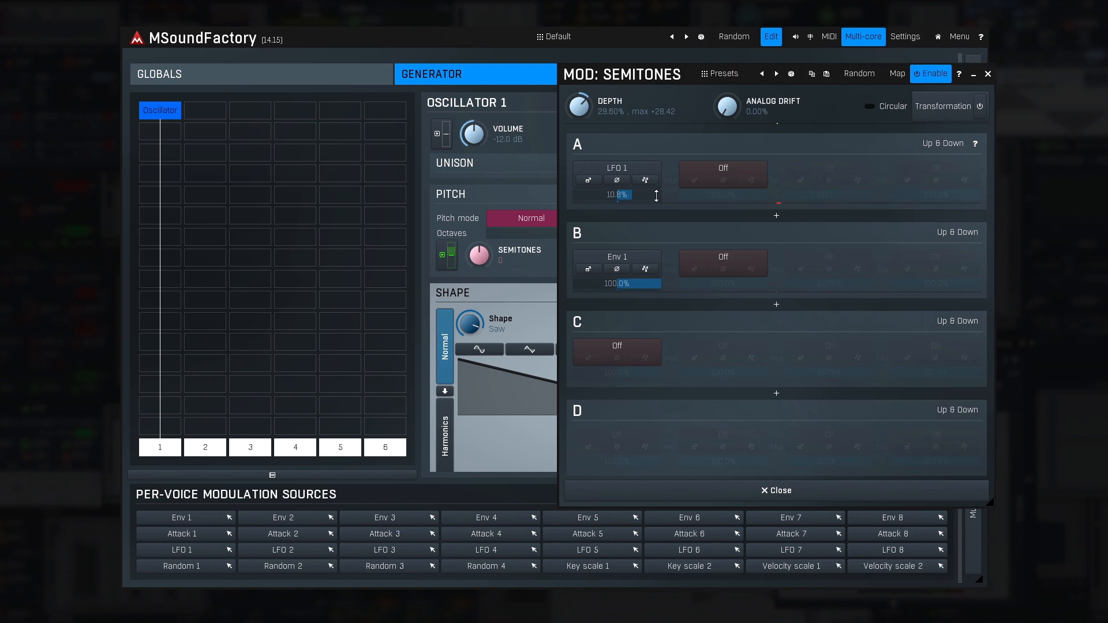
{"action": "left_click", "coordinate": [618, 261]}
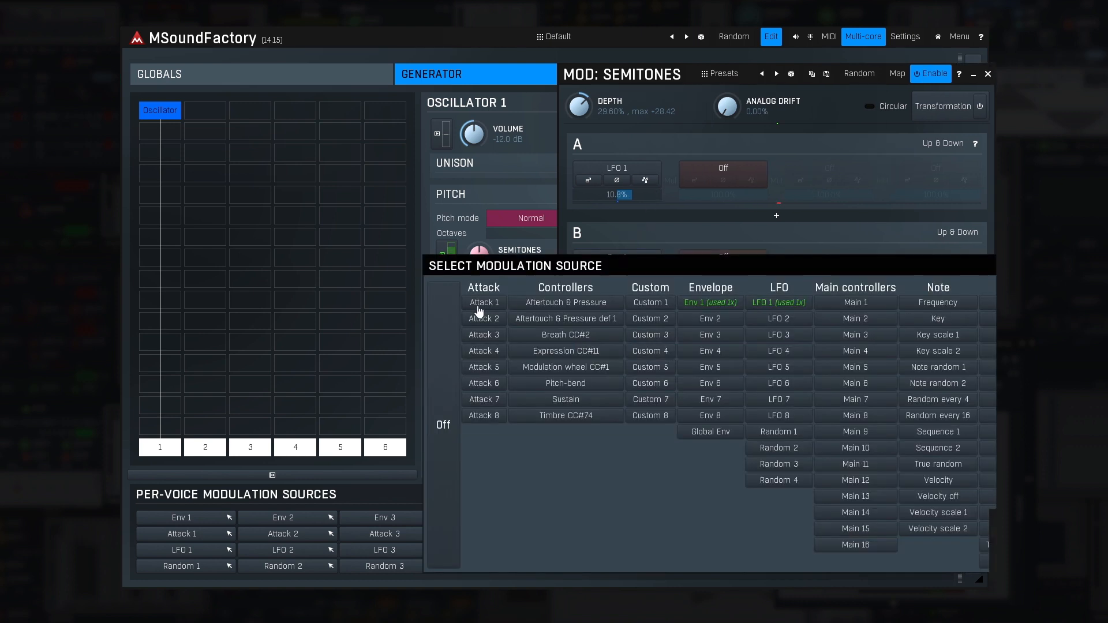
{"action": "left_click", "coordinate": [447, 317]}
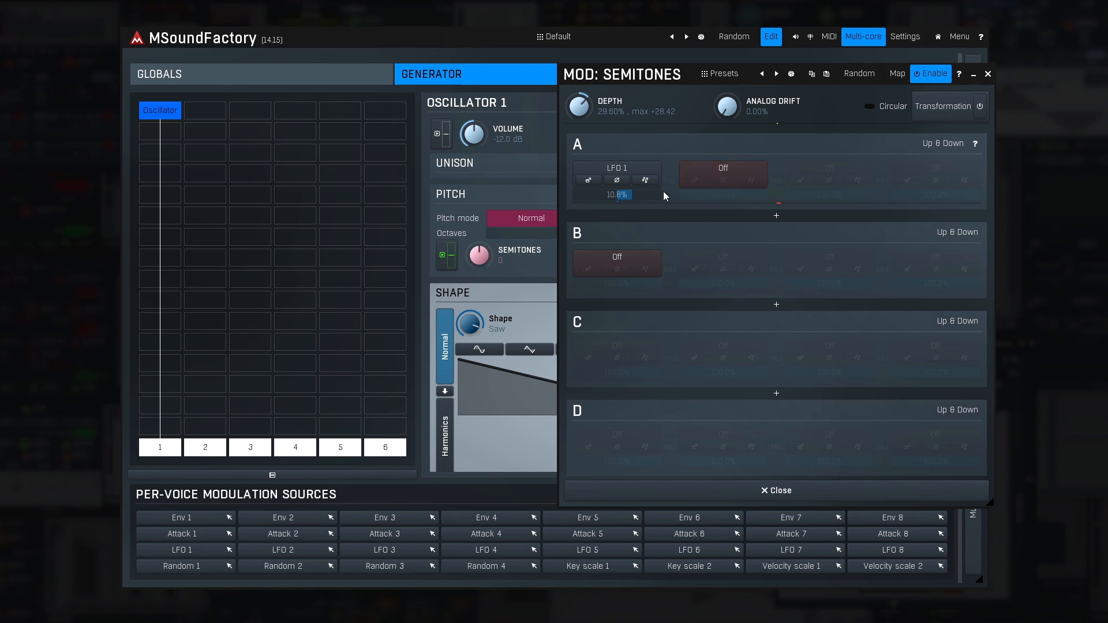
{"action": "left_click", "coordinate": [698, 170]}
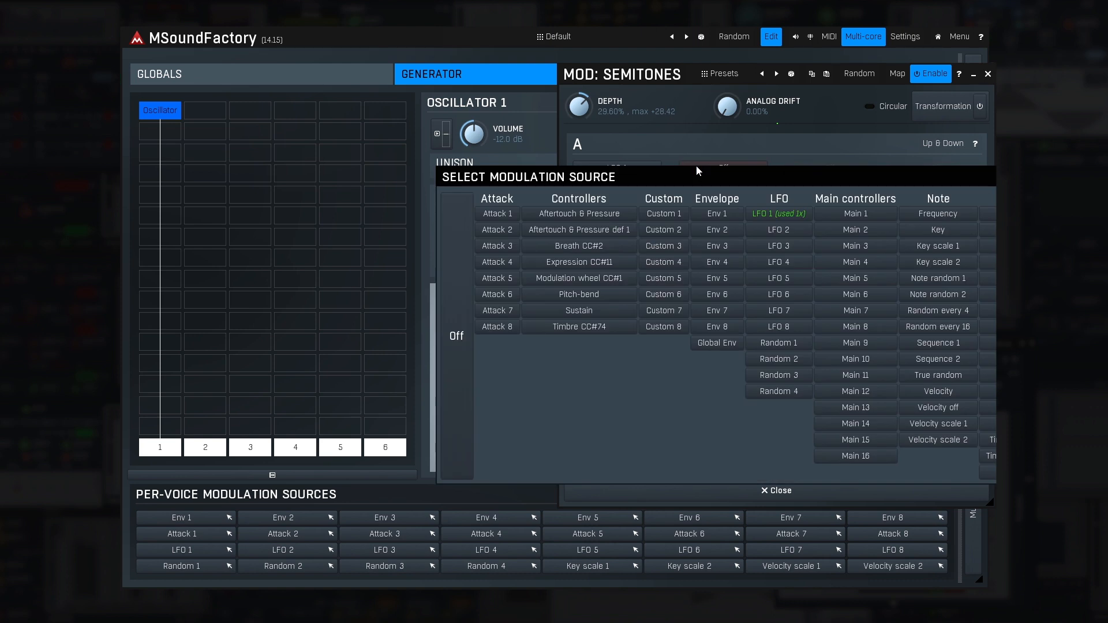
{"action": "left_click", "coordinate": [710, 214]}
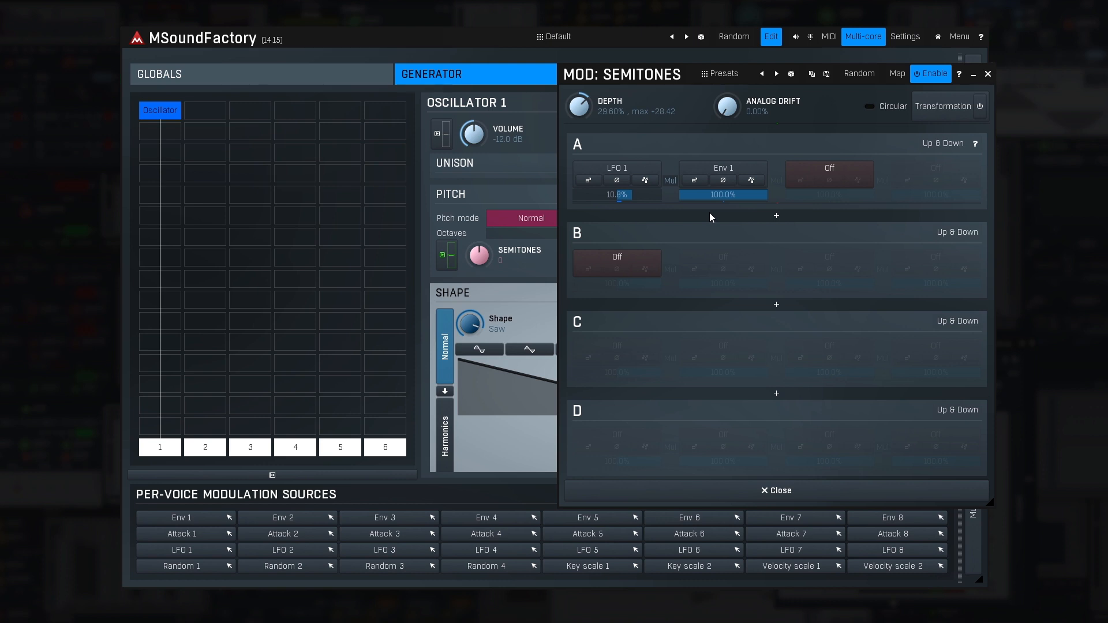
Step: Examine the operators for combining LFO 1 with Env 1 and the sources offered for section A's third slot
{"action": "left_click", "coordinate": [669, 181]}
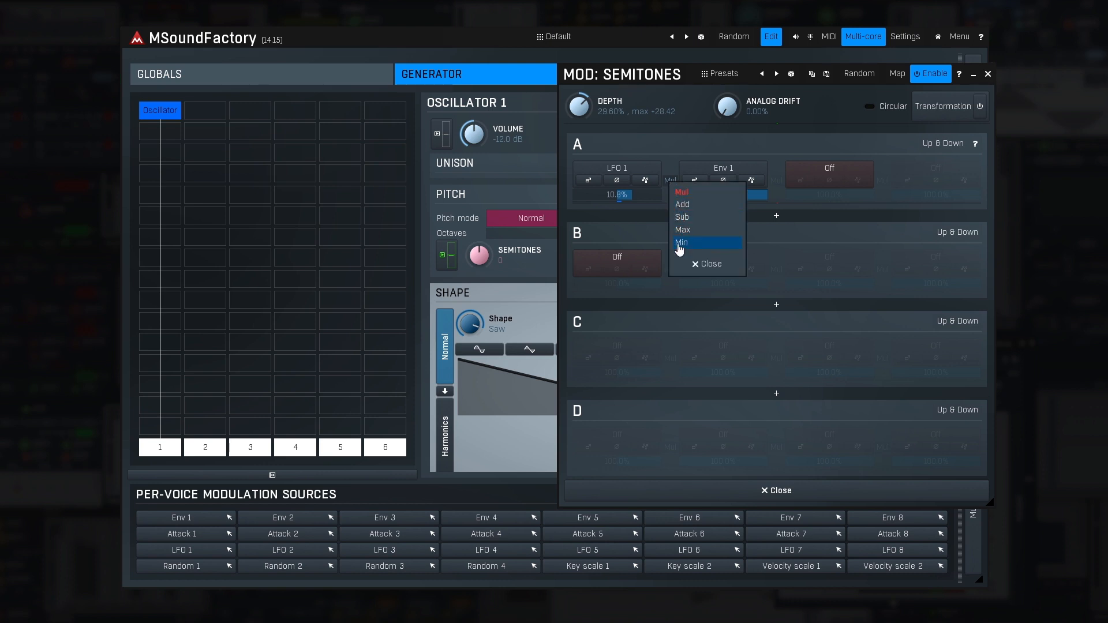
{"action": "left_click", "coordinate": [705, 265]}
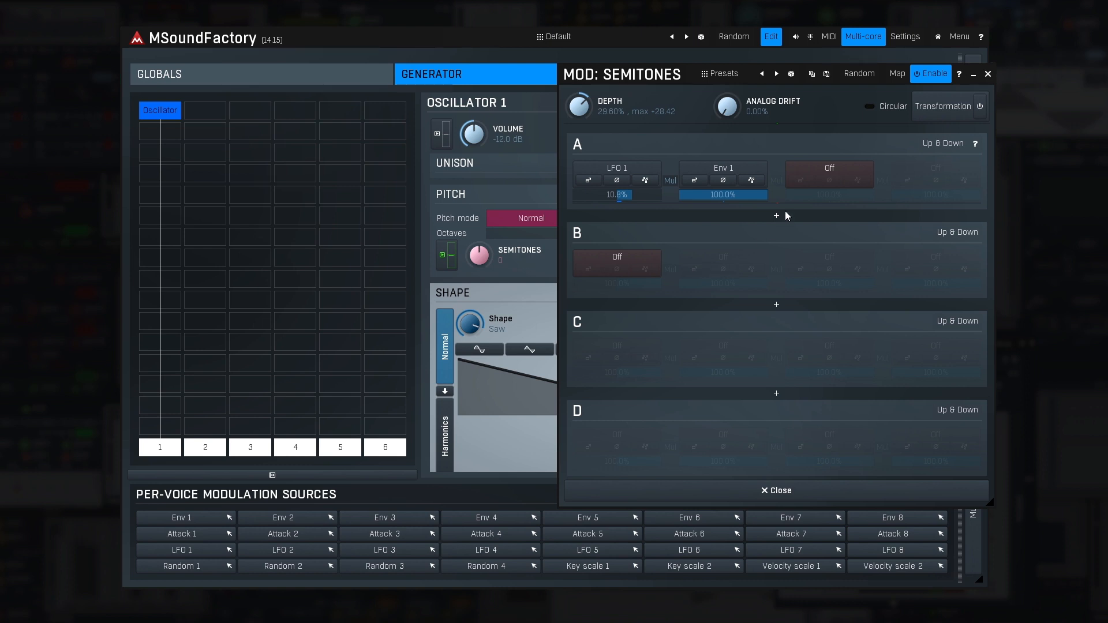
{"action": "left_click", "coordinate": [797, 170]}
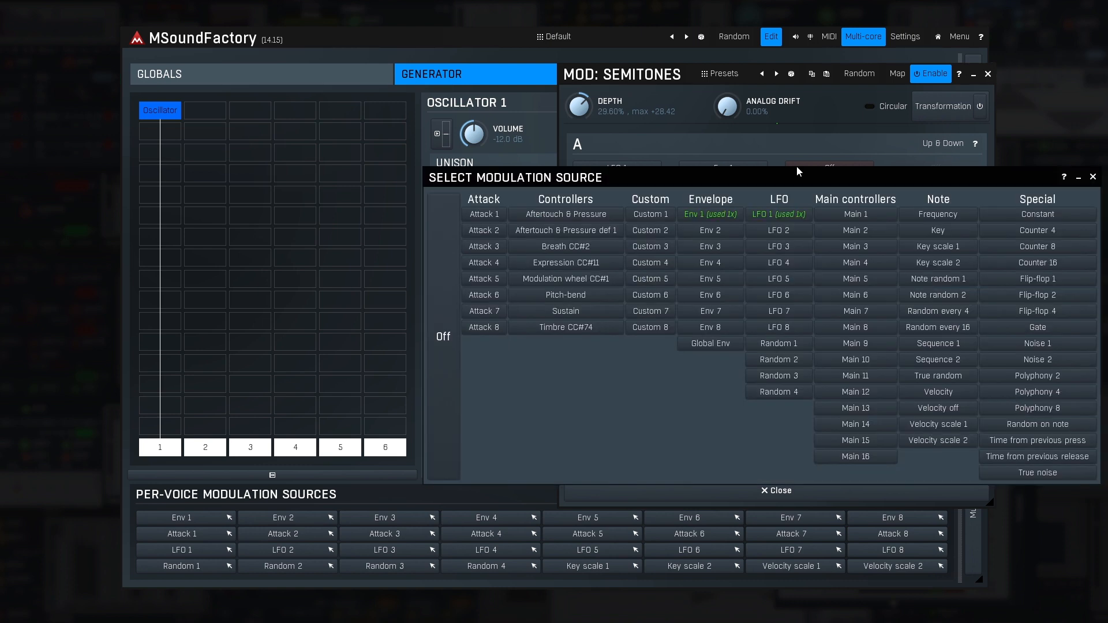
{"action": "left_click", "coordinate": [609, 215]}
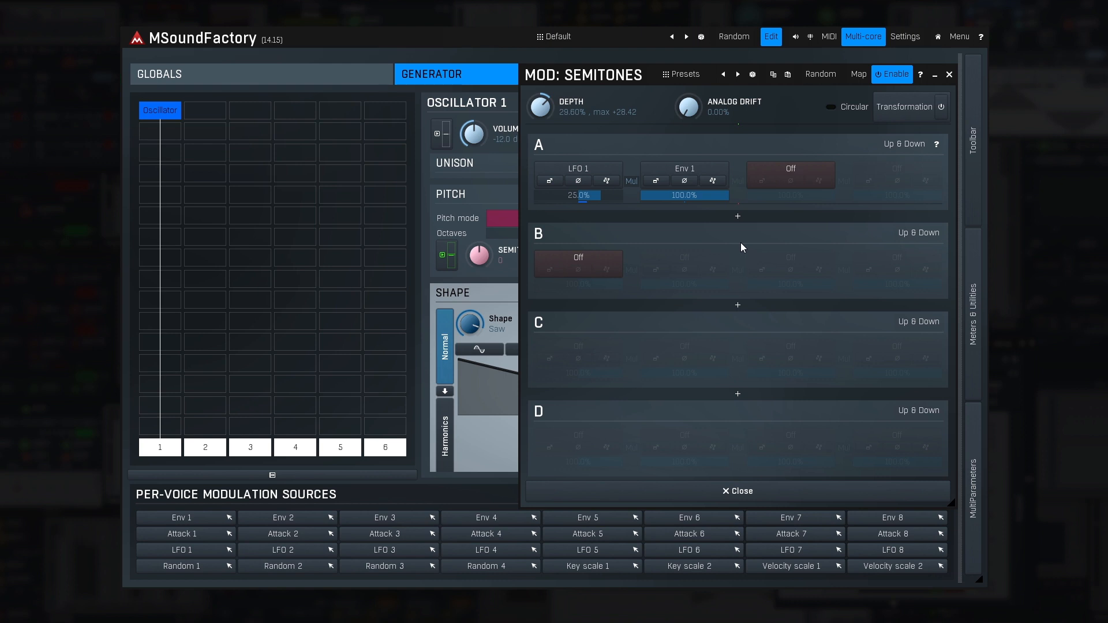
Step: Check Env 1's envelope settings from section A, and switch Env 1's inversion on and off again
{"action": "left_click", "coordinate": [657, 182]}
{"action": "left_click_drag", "start_coordinate": [685, 176], "coordinate": [711, 176]}
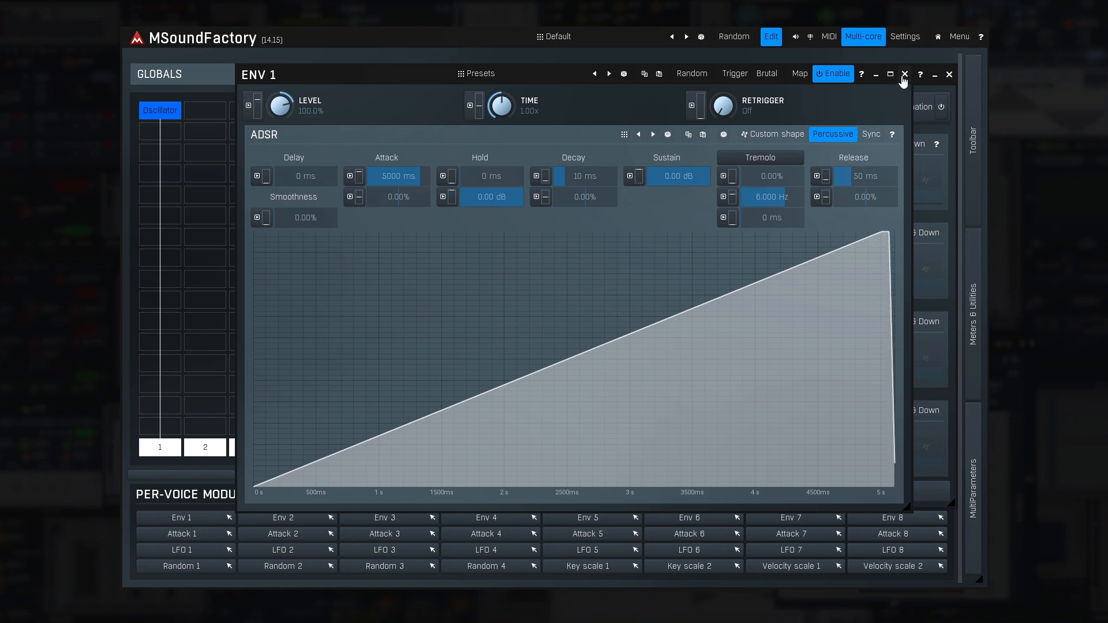
{"action": "left_click", "coordinate": [904, 75]}
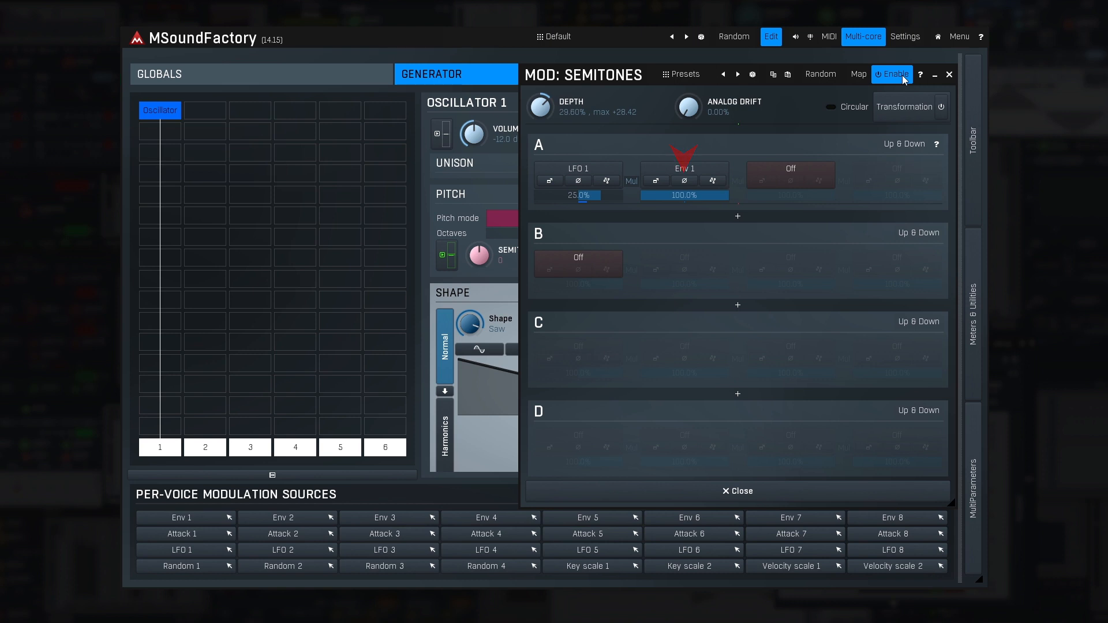
{"action": "left_click", "coordinate": [687, 181]}
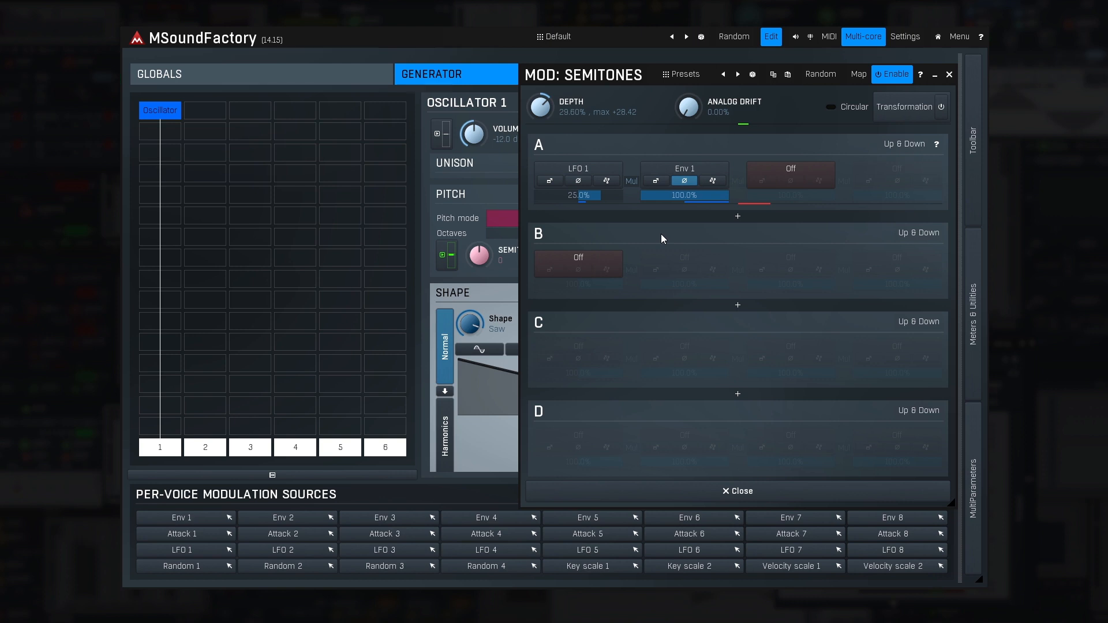
{"action": "left_click", "coordinate": [685, 184]}
Step: Enable the transformation for Env 1 in section A and apply the first preset curve to it
{"action": "left_click", "coordinate": [713, 181]}
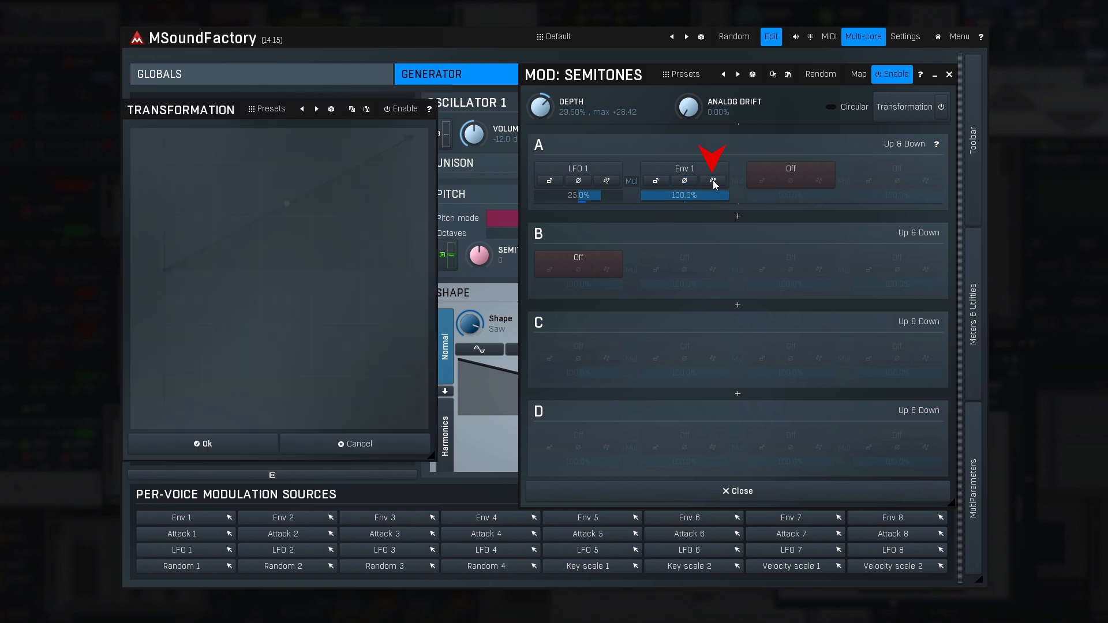
{"action": "left_click", "coordinate": [401, 111]}
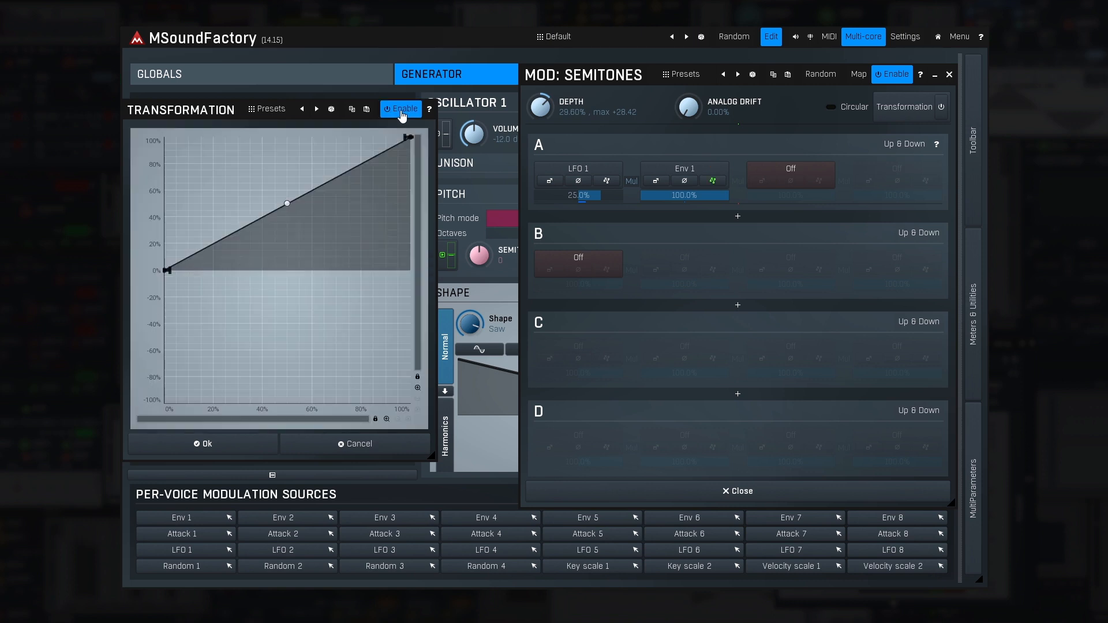
{"action": "left_click", "coordinate": [270, 109]}
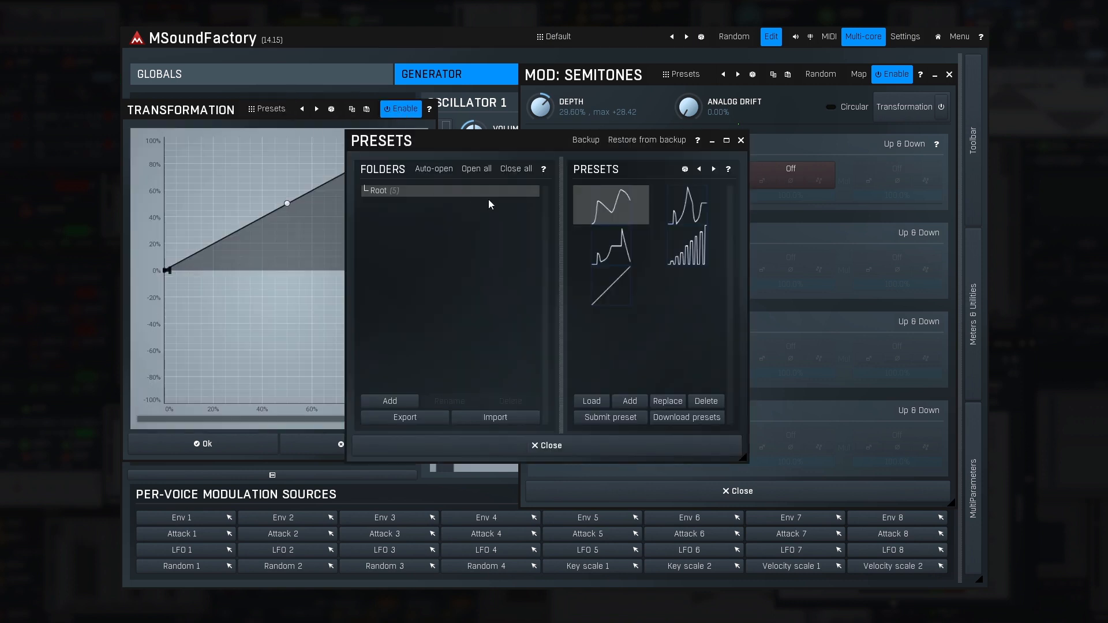
{"action": "left_click", "coordinate": [614, 217]}
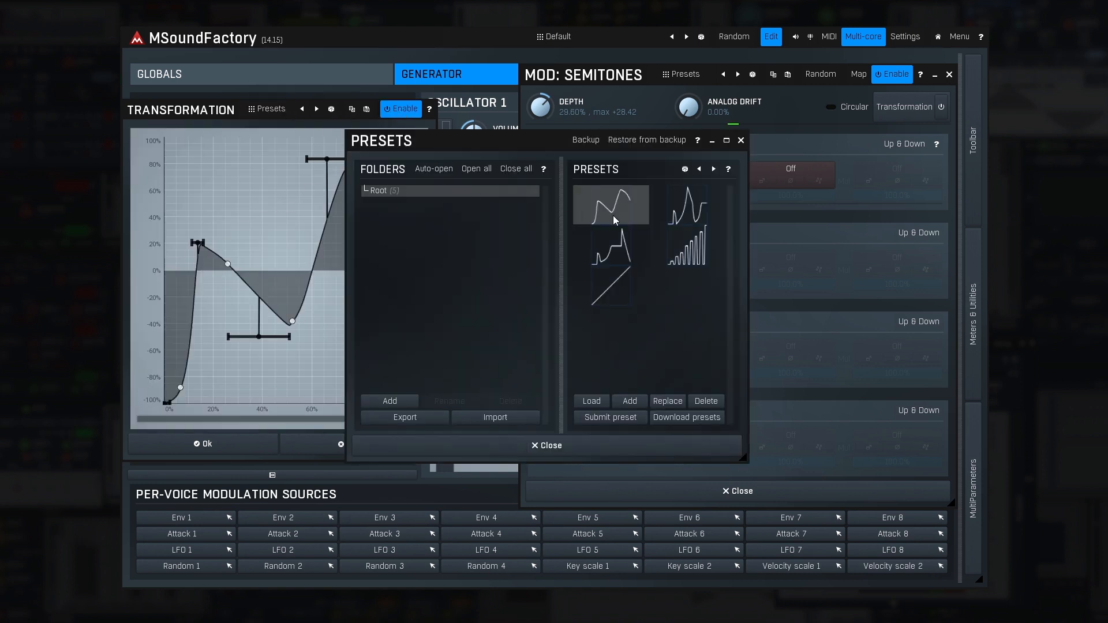
{"action": "left_click", "coordinate": [529, 445]}
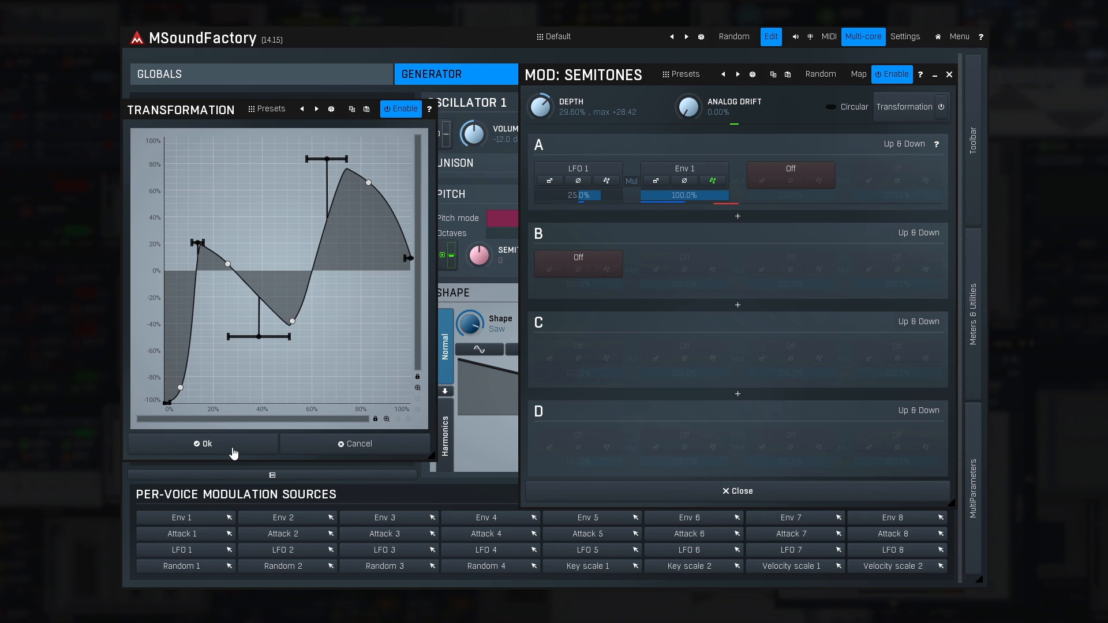
{"action": "left_click", "coordinate": [204, 444]}
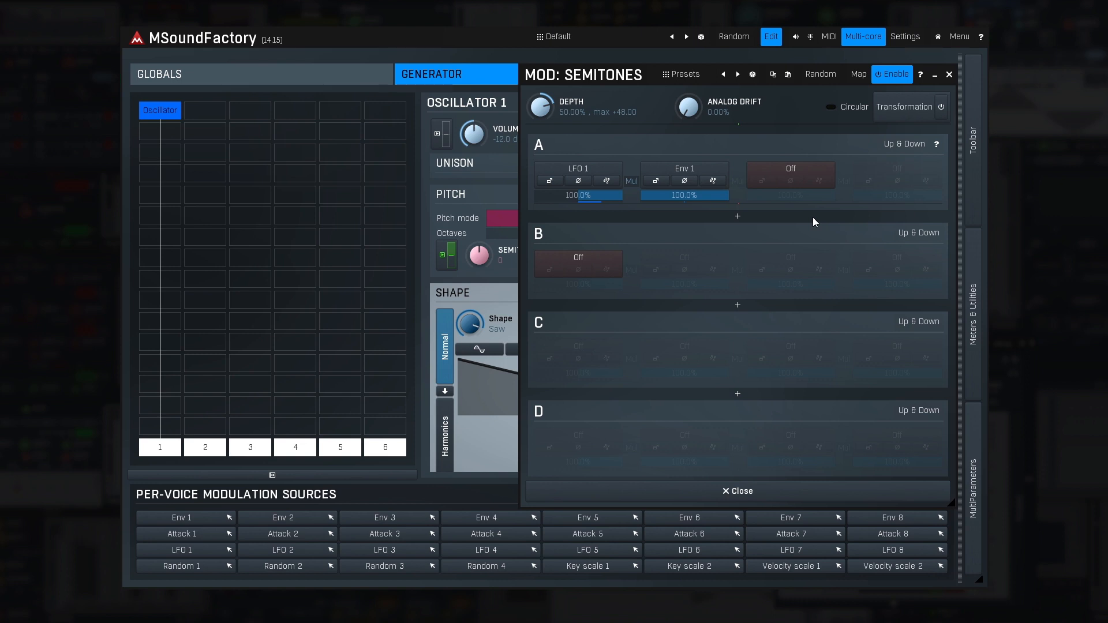
Step: Check section A's Up & Down option and close the Semitones modulation settings
{"action": "left_click", "coordinate": [896, 143]}
{"action": "left_click", "coordinate": [898, 143]}
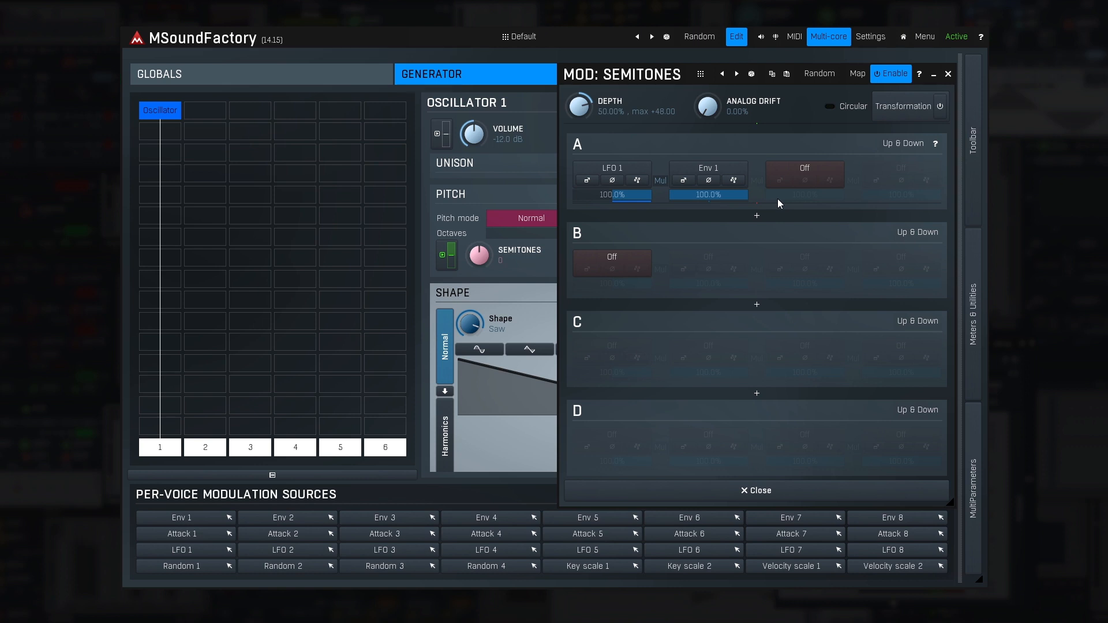
{"action": "left_click", "coordinate": [949, 74]}
Step: Turn on Analog in the global settings and return to the generator
{"action": "left_click", "coordinate": [363, 76]}
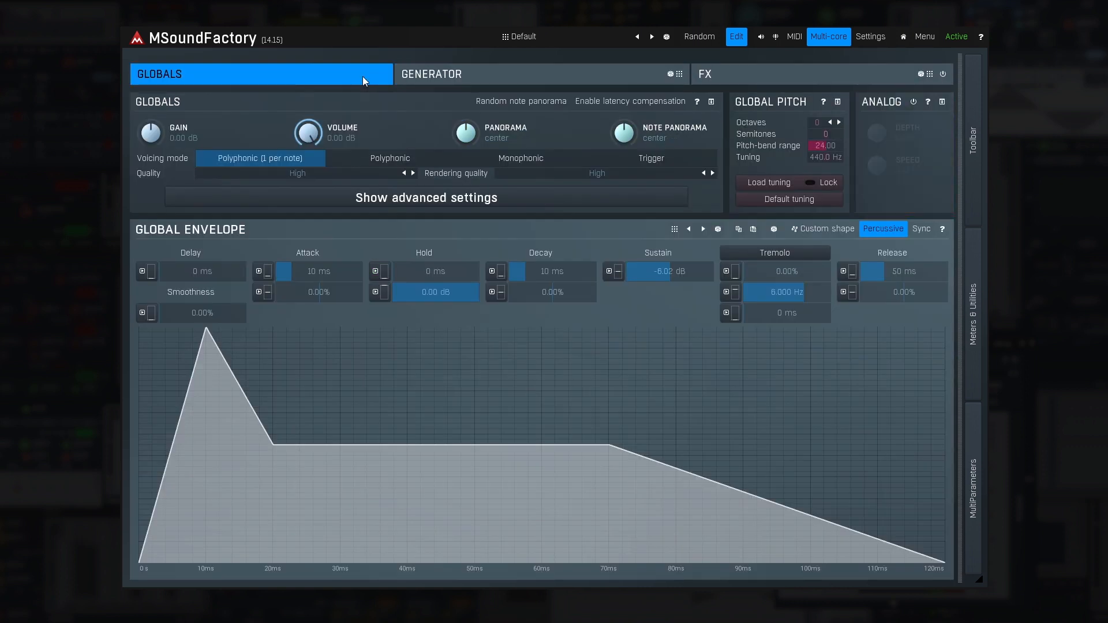
{"action": "left_click", "coordinate": [914, 103]}
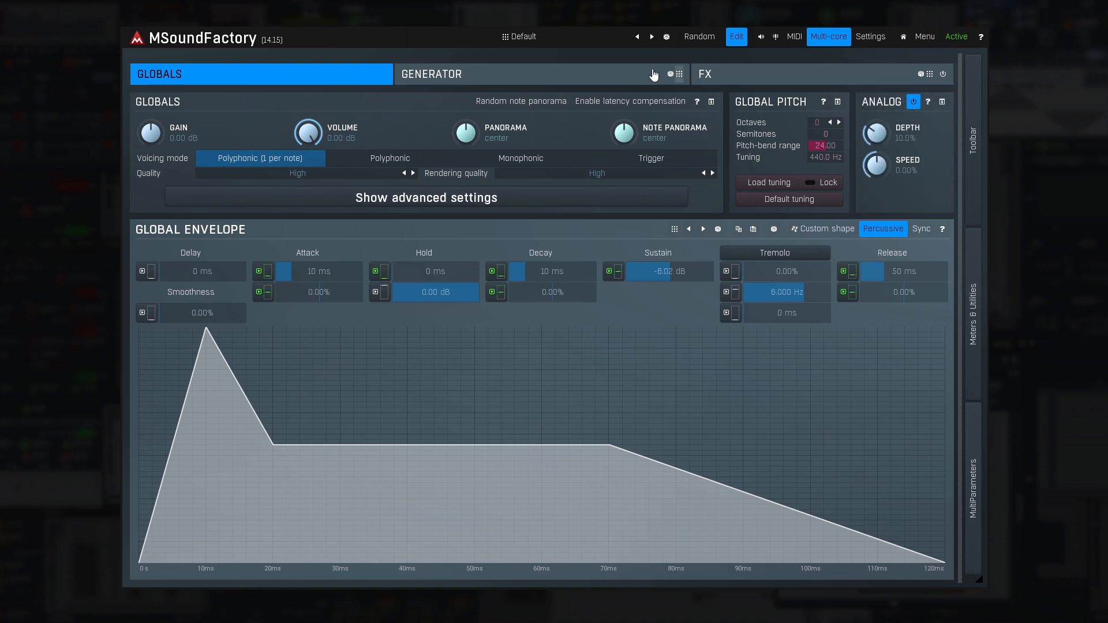
{"action": "left_click", "coordinate": [574, 74]}
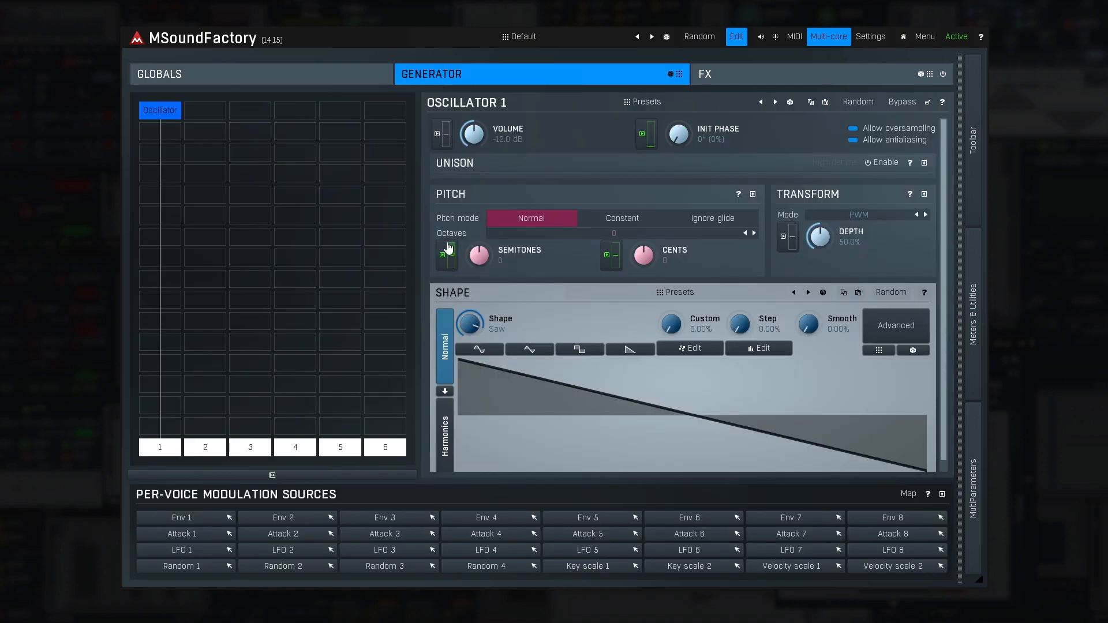
Step: Set the LFO 1 and Env 1 amounts to 0% in the oscillator's Semitones modulation
{"action": "left_click", "coordinate": [443, 250]}
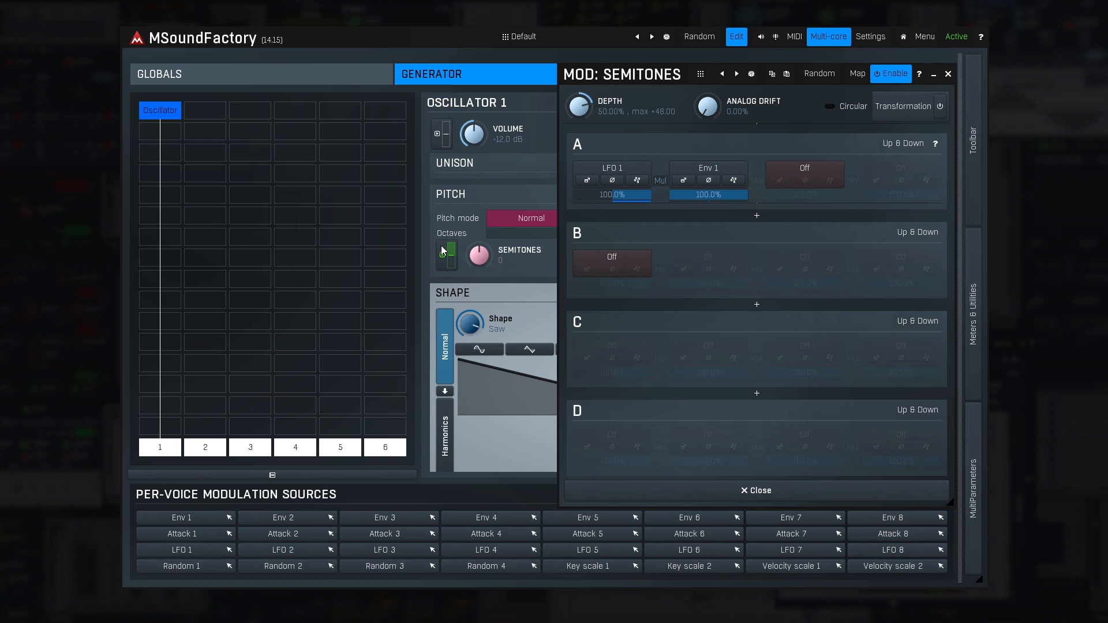
{"action": "double_click", "coordinate": [625, 194]}
{"action": "type", "text": "0"}
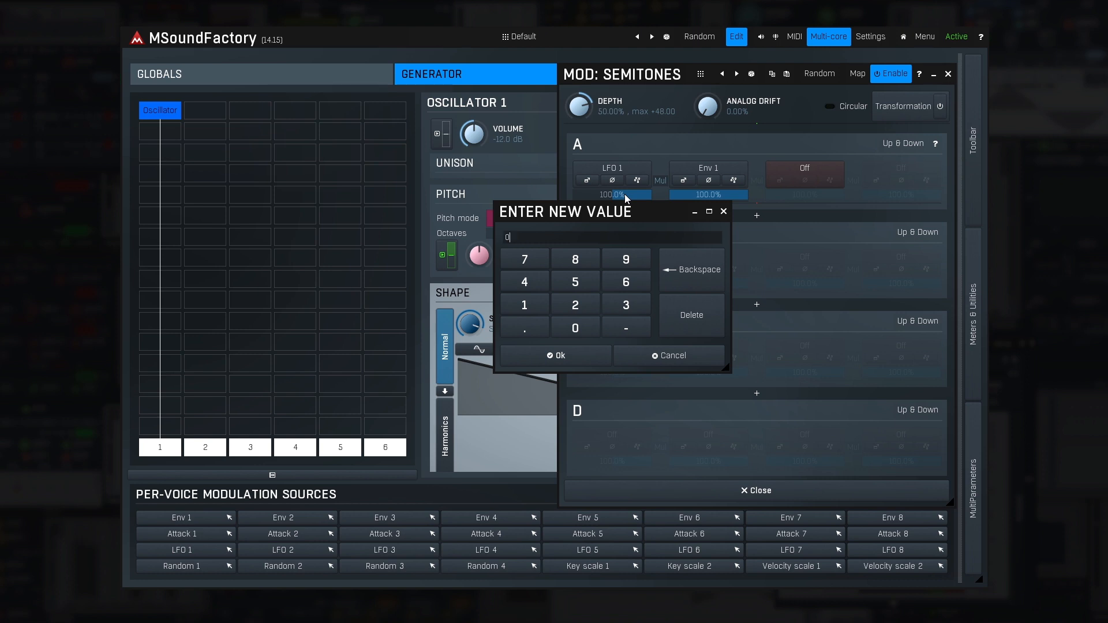
{"action": "key", "text": "Return"}
{"action": "double_click", "coordinate": [697, 196]}
{"action": "type", "text": "0"}
{"action": "key", "text": "Return"}
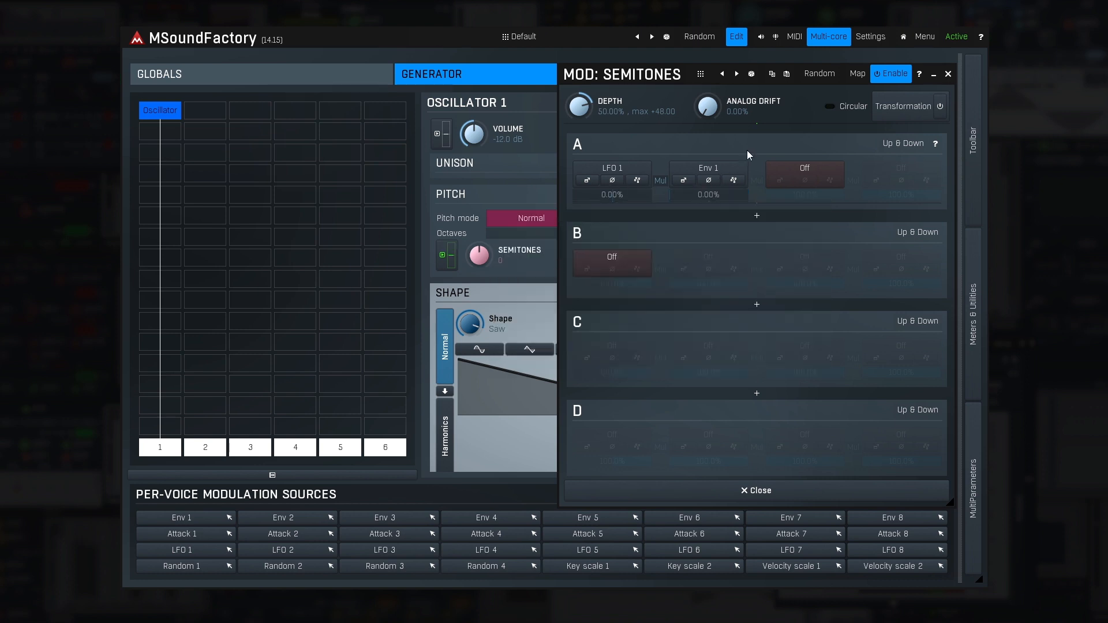
Step: Raise Analog Drift and return it to 0.00%, and try the Circular option on the Semitones and Wave modulations
{"action": "left_click_drag", "start_coordinate": [715, 110], "coordinate": [715, 95]}
{"action": "left_click_drag", "start_coordinate": [716, 96], "coordinate": [715, 110]}
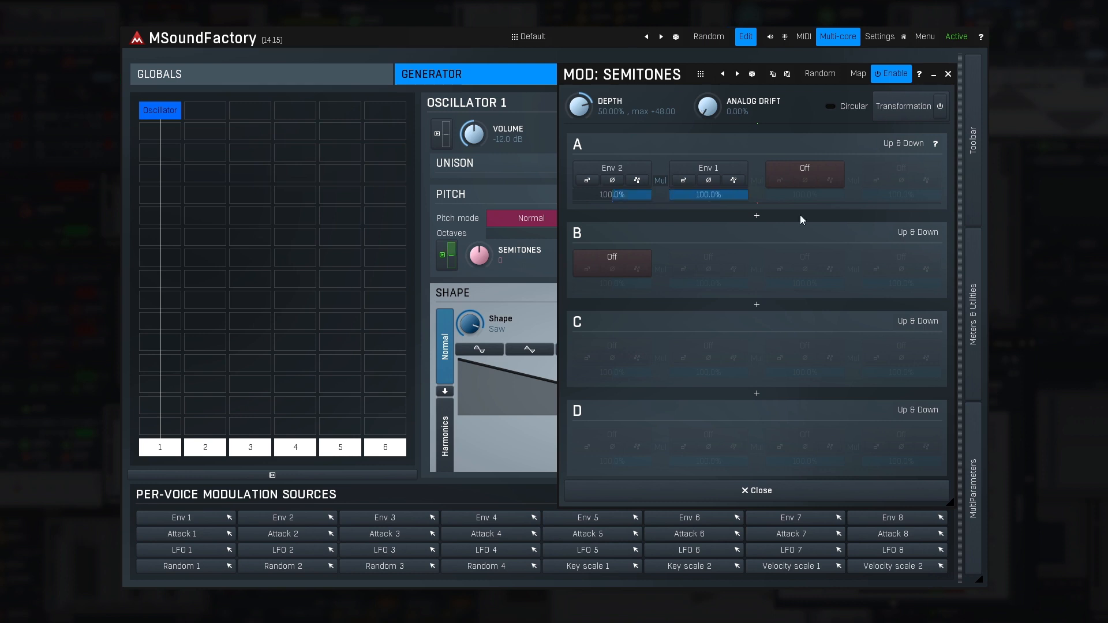
{"action": "left_click", "coordinate": [854, 106]}
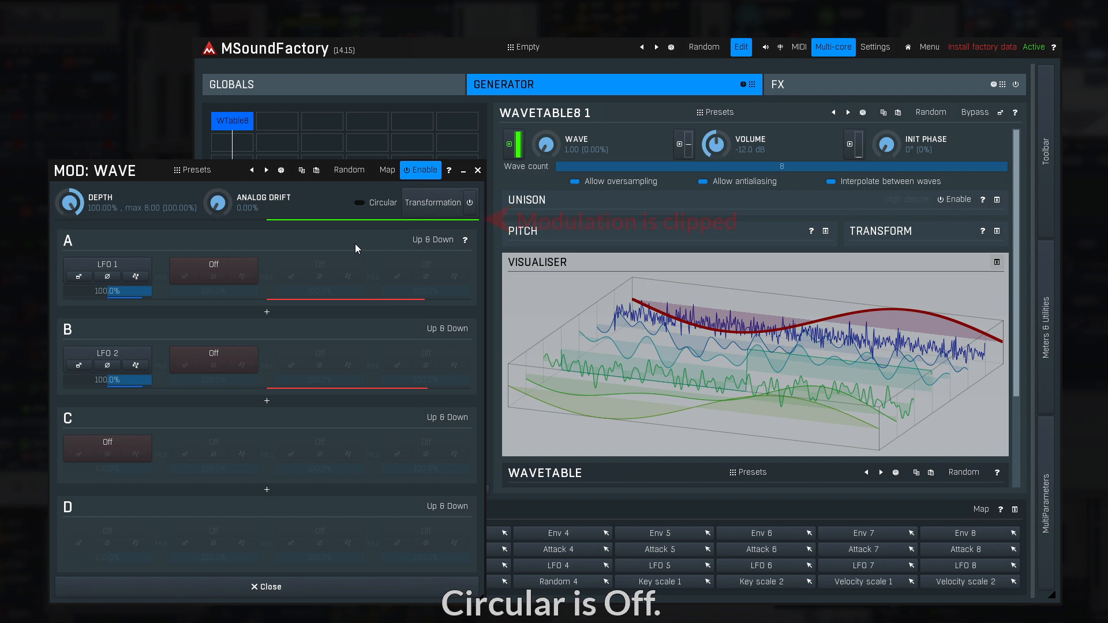
{"action": "left_click", "coordinate": [379, 203]}
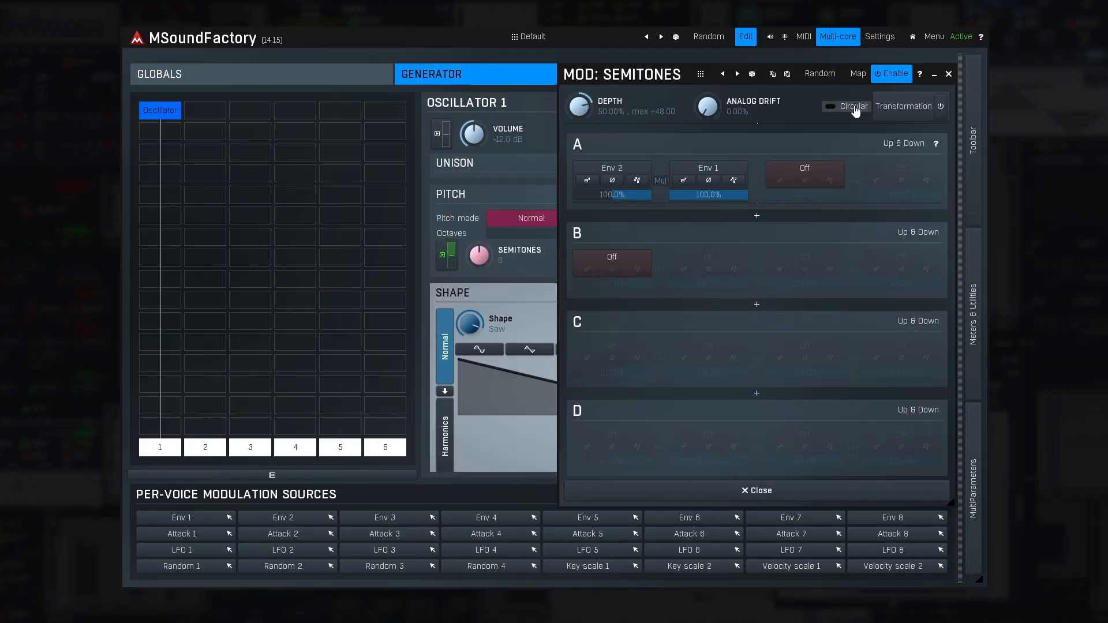
Step: Enable the overall Semitones modulation transformation, try several preset curves, and disable it again
{"action": "left_click", "coordinate": [907, 108]}
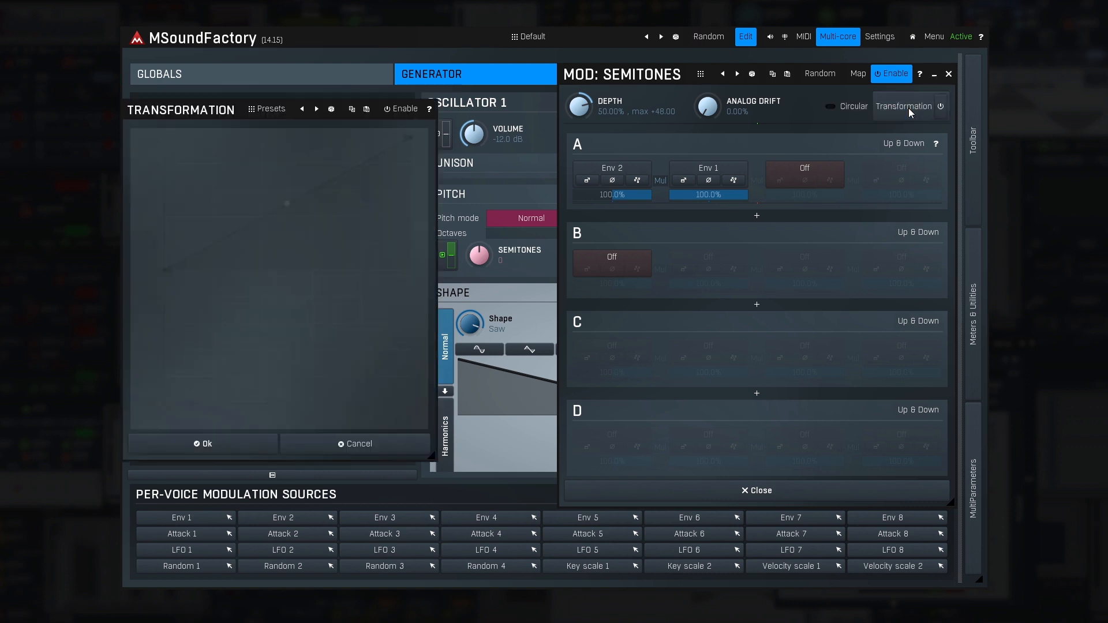
{"action": "left_click", "coordinate": [407, 110]}
{"action": "left_click", "coordinate": [317, 110]}
{"action": "left_click", "coordinate": [317, 110]}
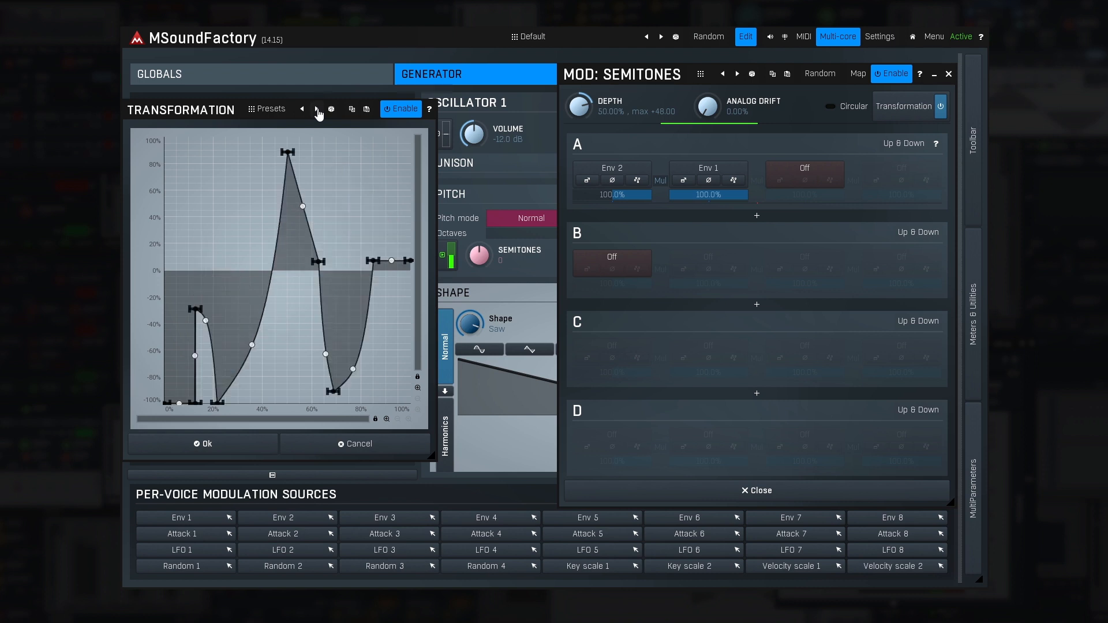
{"action": "left_click", "coordinate": [317, 110]}
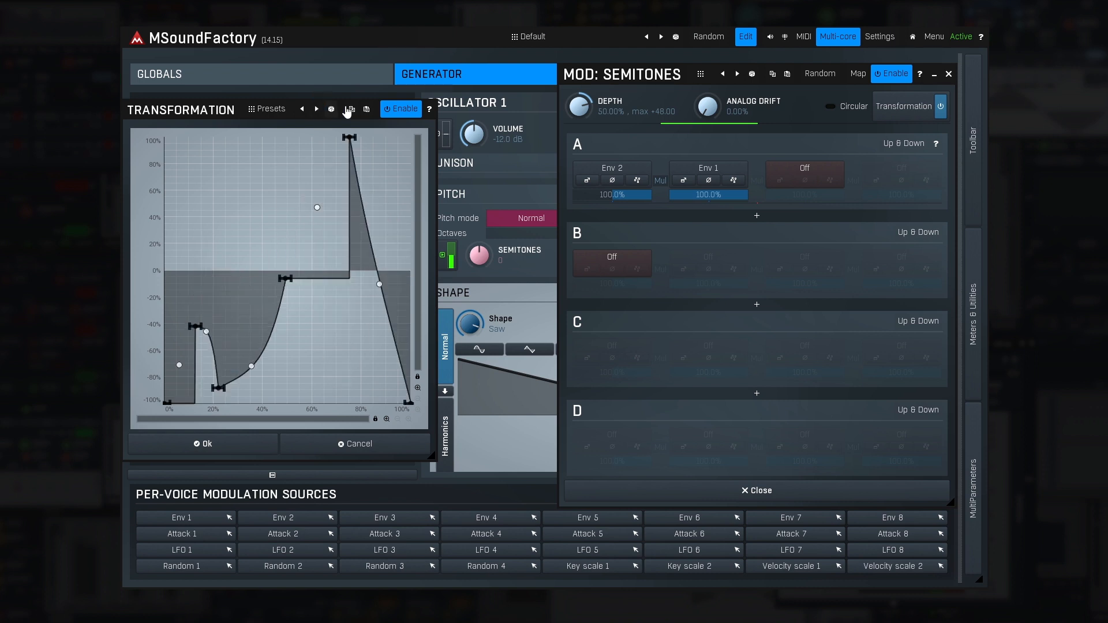
{"action": "left_click", "coordinate": [398, 112]}
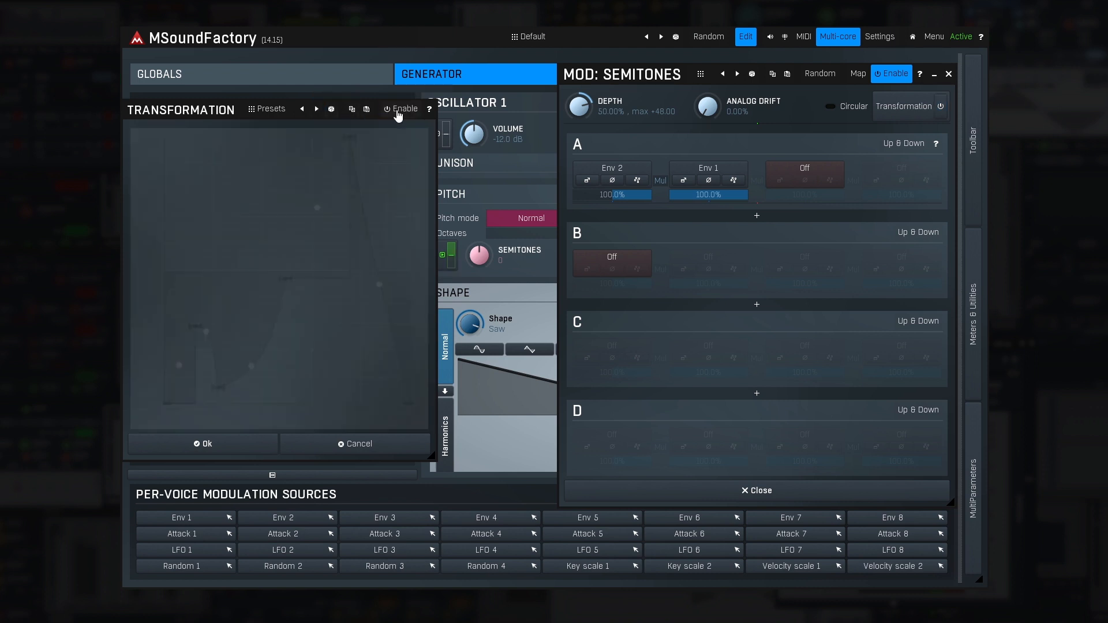
{"action": "left_click", "coordinate": [242, 444]}
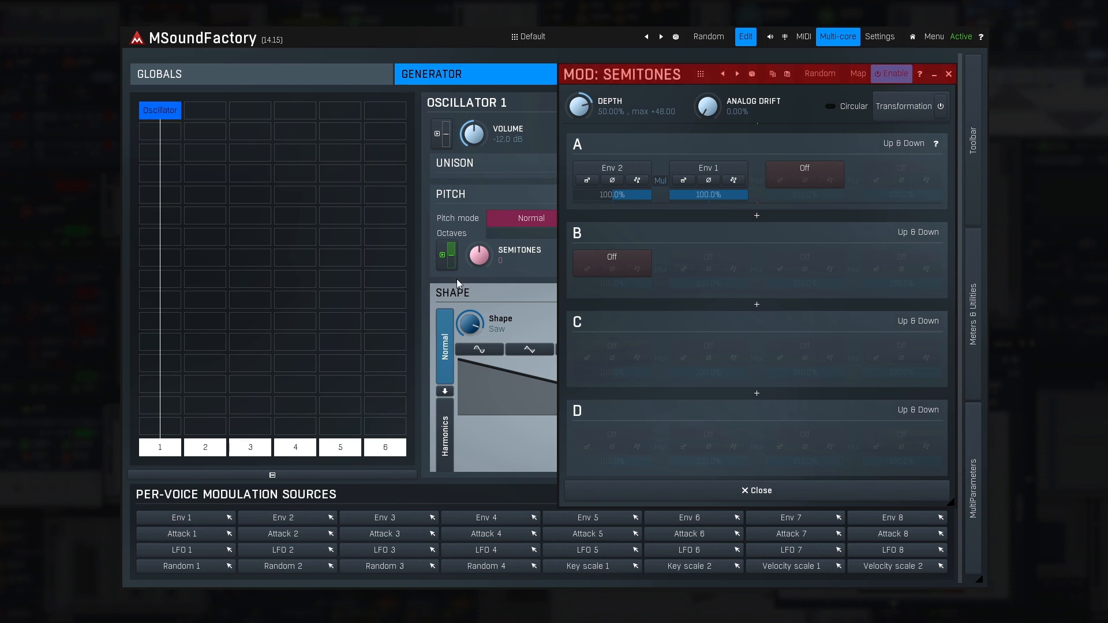
Step: View the available presets for the Semitones modulation, and randomize its settings several times
{"action": "left_click", "coordinate": [701, 75]}
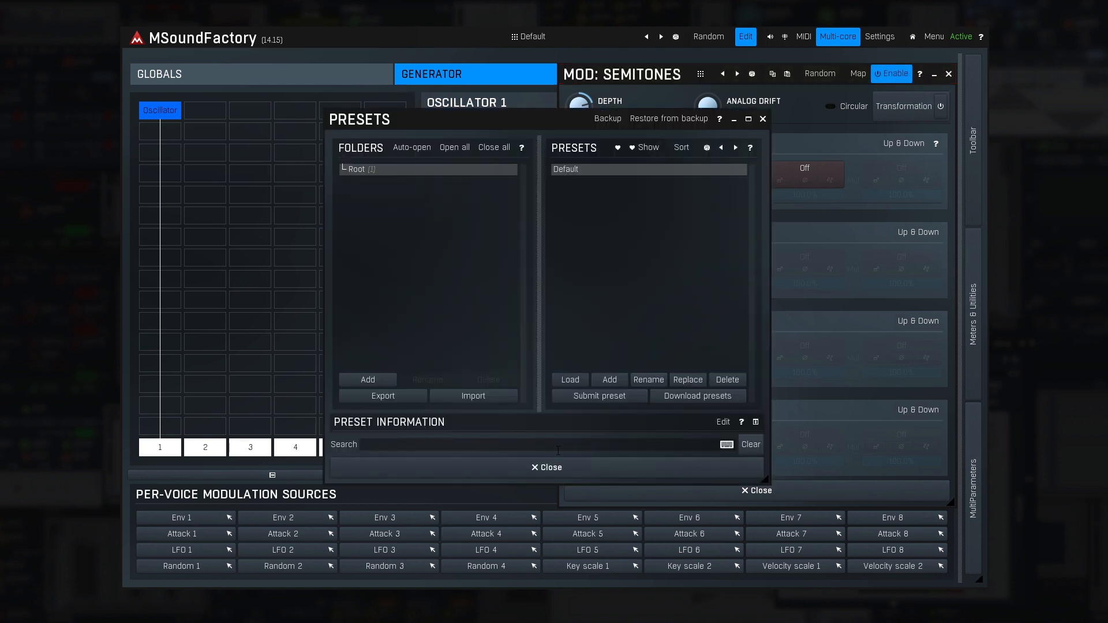
{"action": "left_click", "coordinate": [557, 468]}
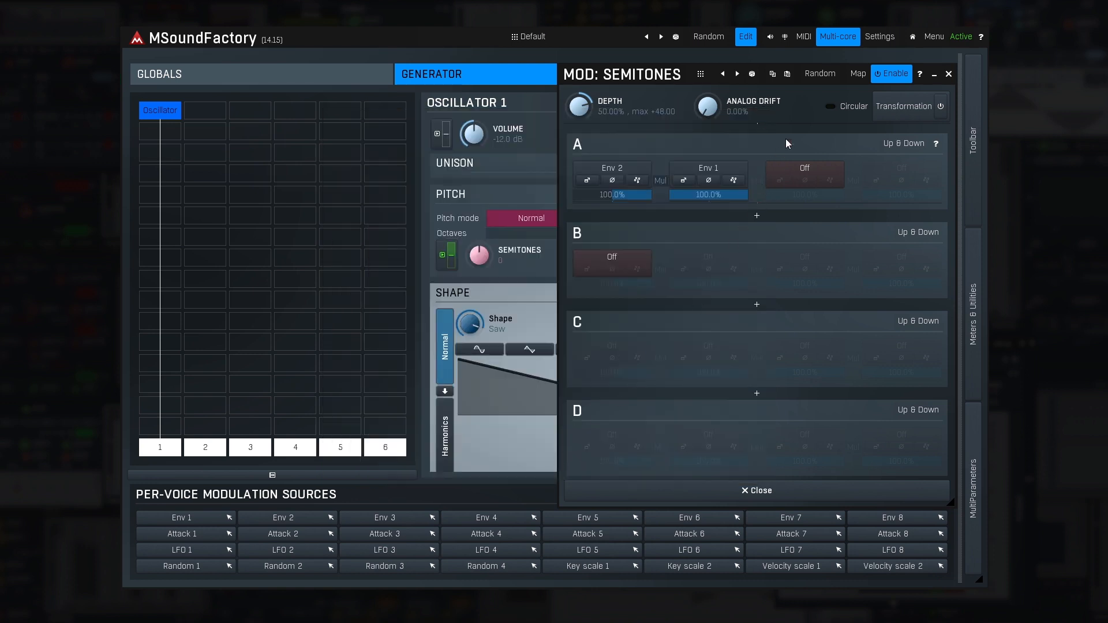
{"action": "left_click", "coordinate": [819, 80]}
{"action": "left_click", "coordinate": [819, 80]}
{"action": "left_click", "coordinate": [819, 79]}
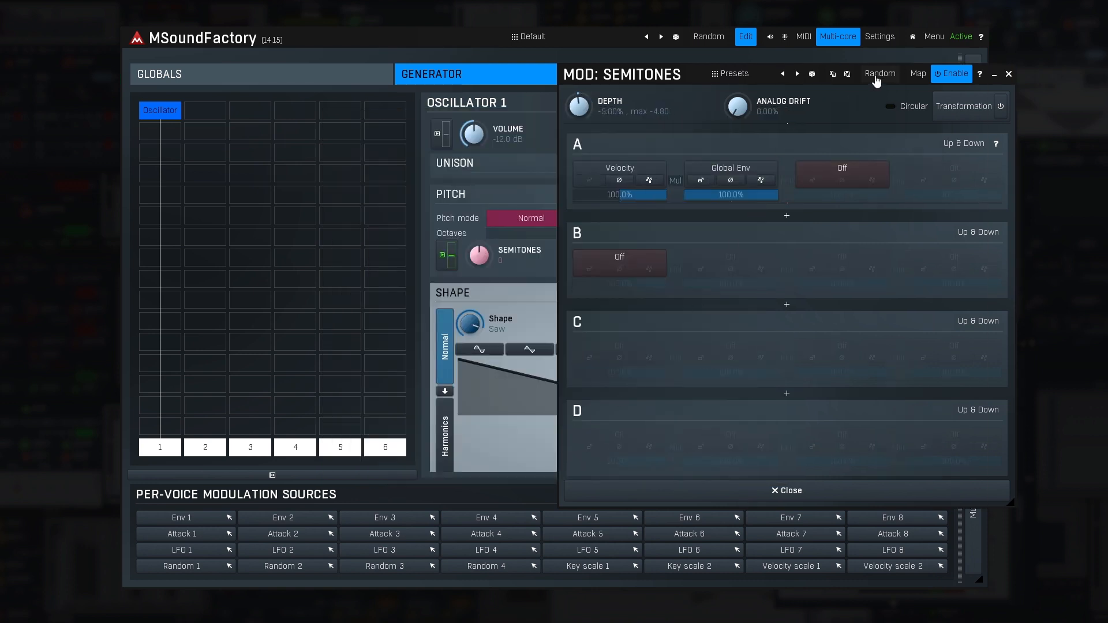
{"action": "left_click", "coordinate": [876, 78]}
{"action": "left_click", "coordinate": [876, 78]}
{"action": "left_click", "coordinate": [876, 77]}
{"action": "left_click", "coordinate": [876, 78]}
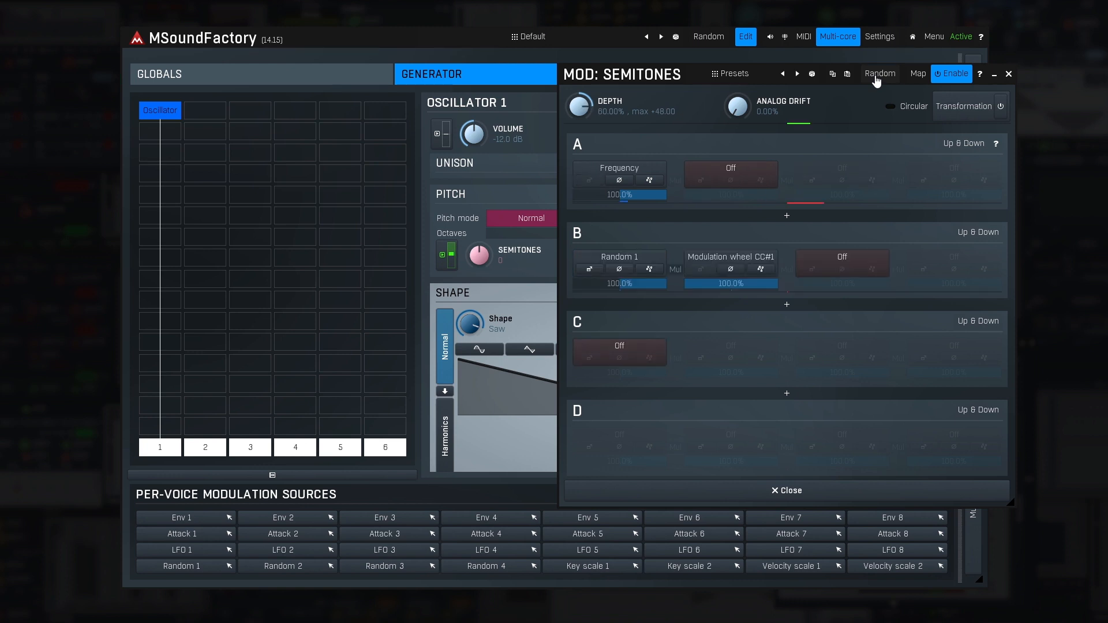
{"action": "left_click", "coordinate": [879, 74]}
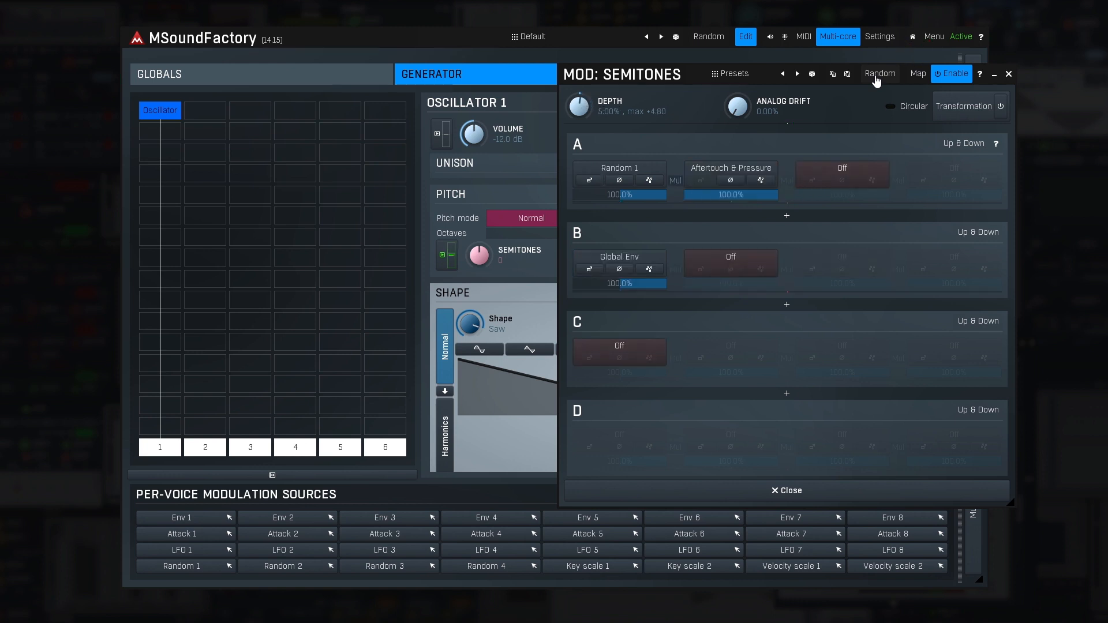
Step: Review the list of all current per-voice mappings and close the Semitones modulation settings
{"action": "left_click", "coordinate": [918, 74]}
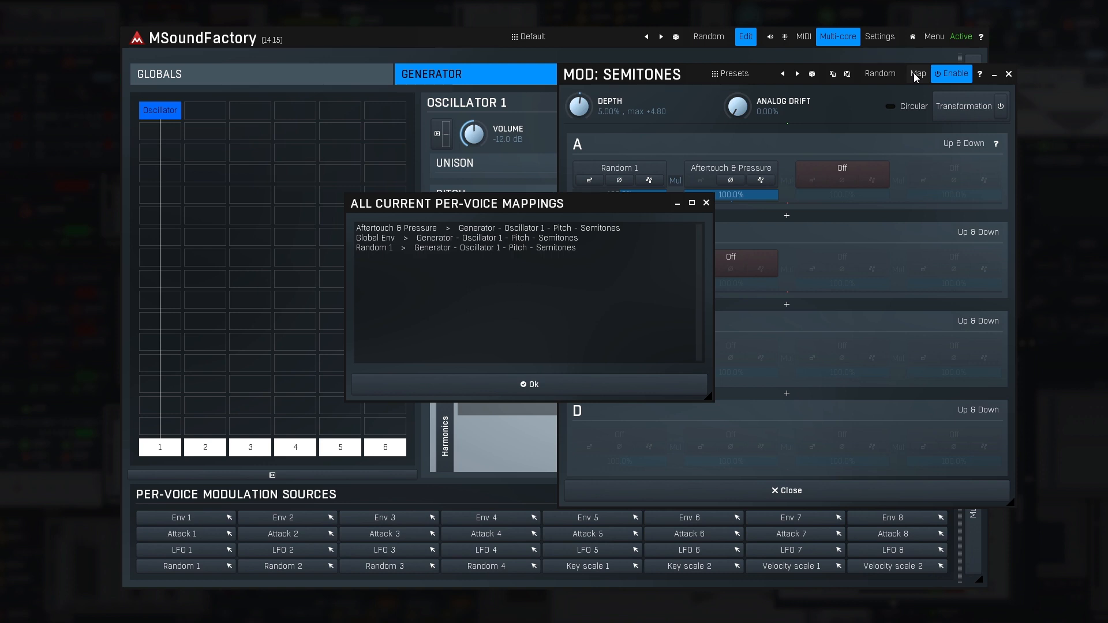
{"action": "left_click", "coordinate": [635, 384]}
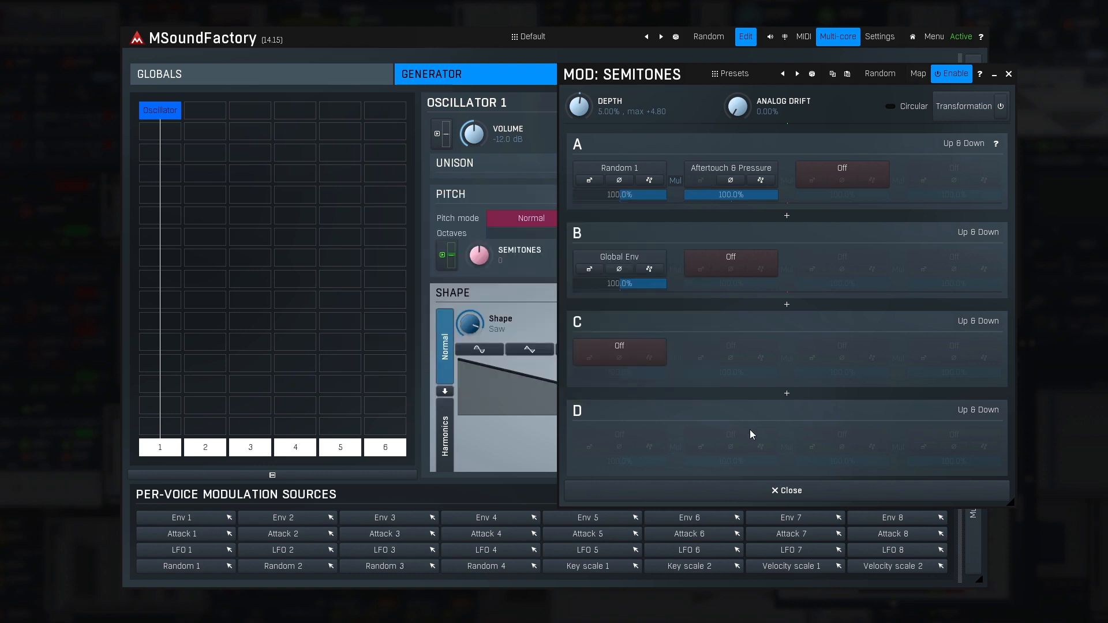
{"action": "left_click", "coordinate": [767, 489]}
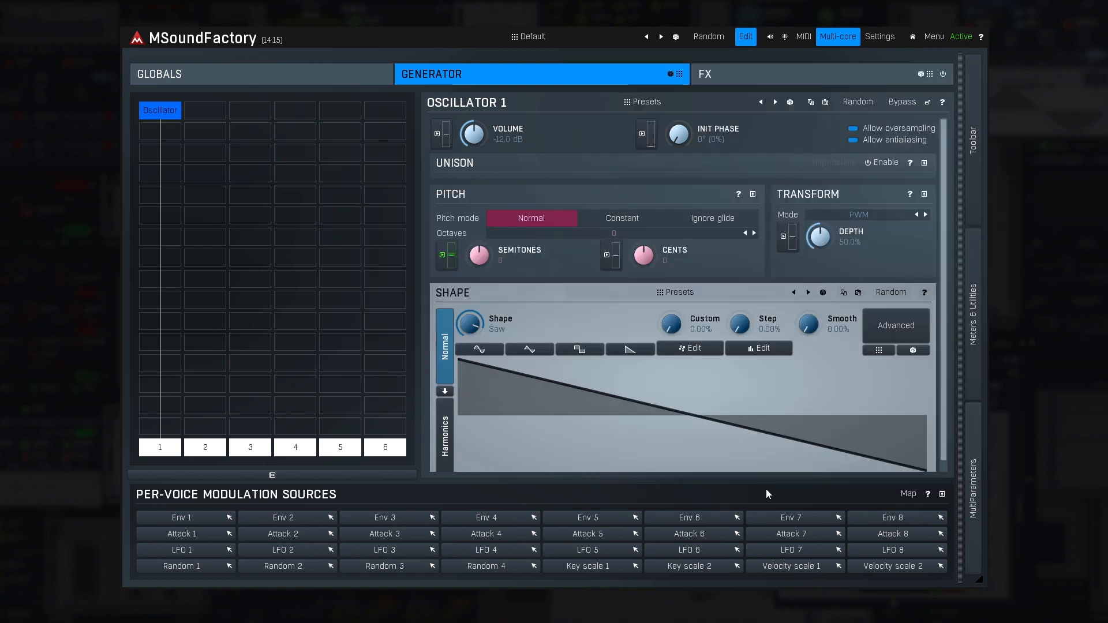